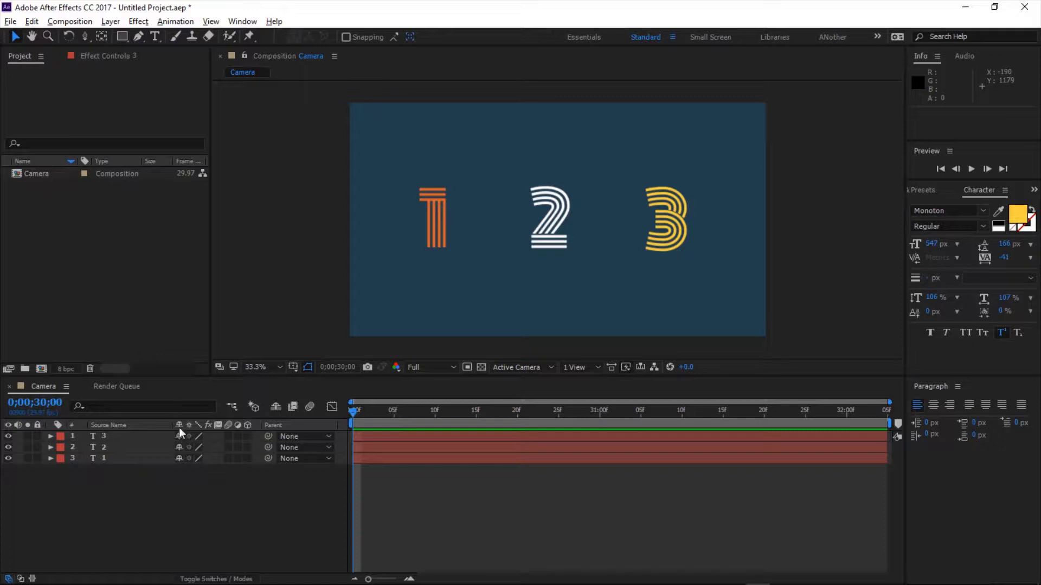
{"action": "left_click_drag", "start_coordinate": [147, 477], "coordinate": [122, 438]}
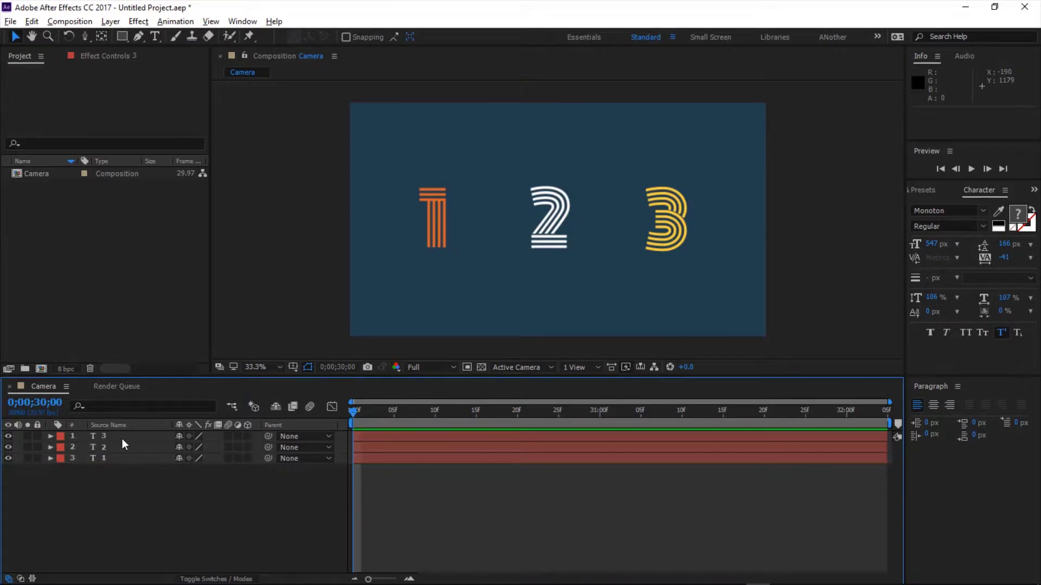
{"action": "right_click", "coordinate": [126, 483]}
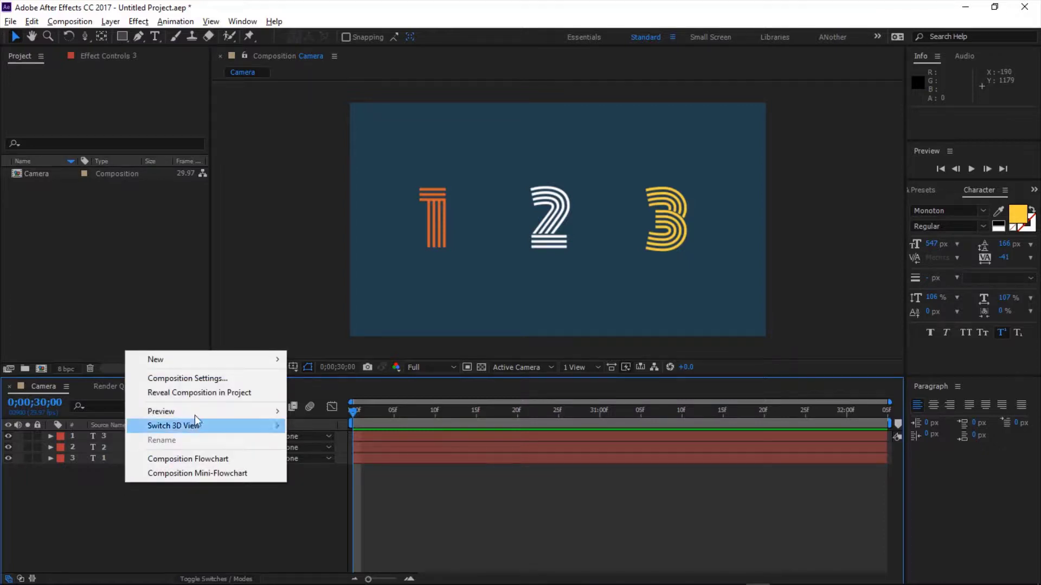
{"action": "mouse_move", "coordinate": [257, 362]}
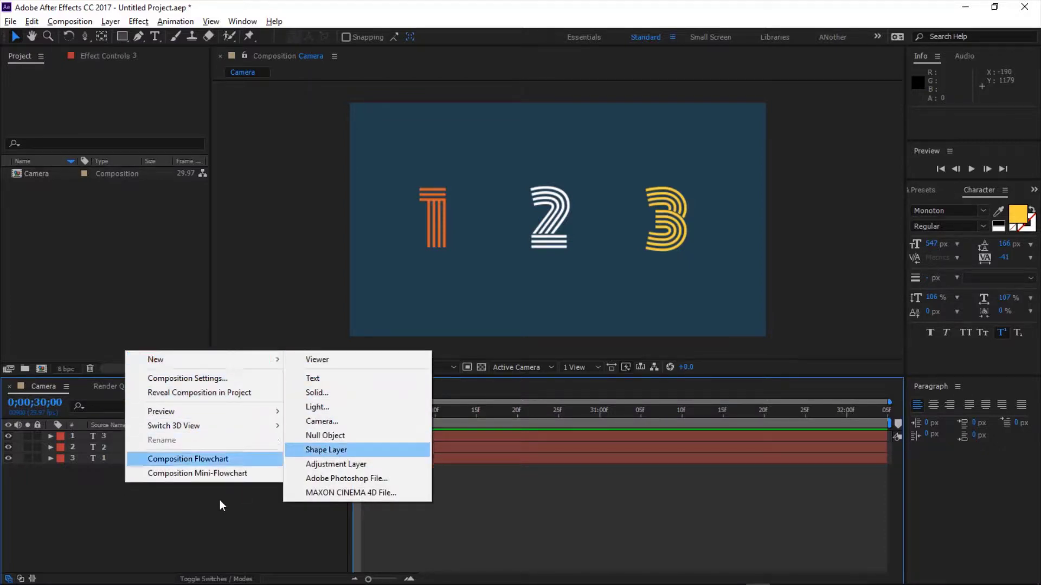
{"action": "left_click", "coordinate": [205, 498]}
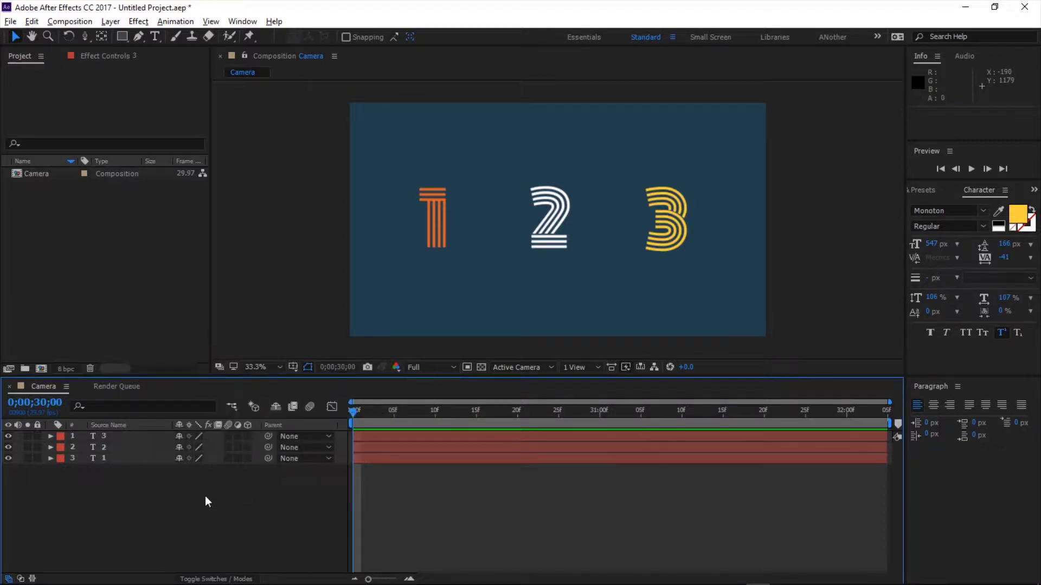
Start a new camera layer named Camera 1 and set its type to One-Node Camera
{"action": "left_click", "coordinate": [109, 22]}
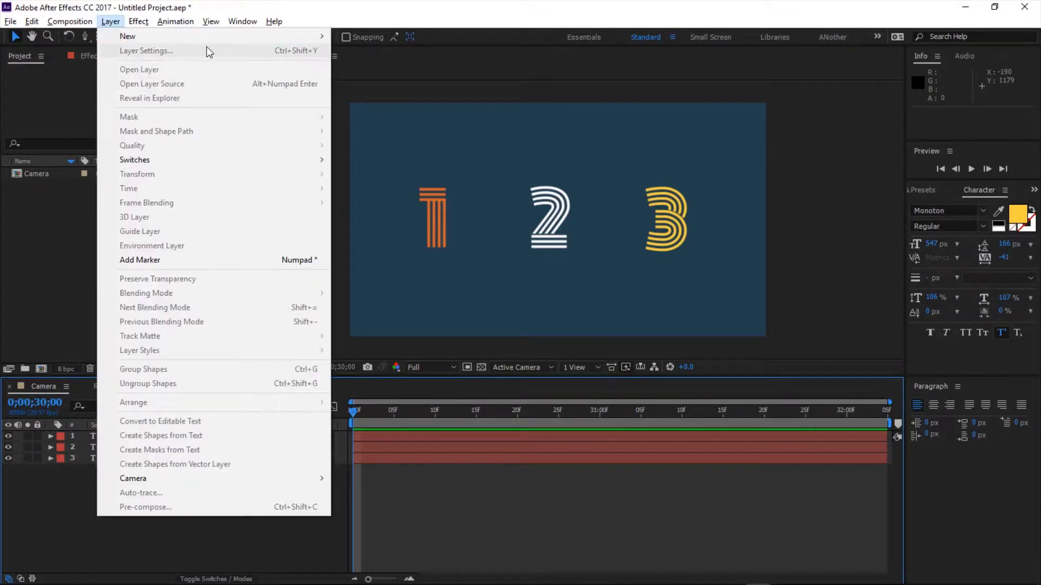
{"action": "mouse_move", "coordinate": [226, 35]}
{"action": "left_click", "coordinate": [438, 79]}
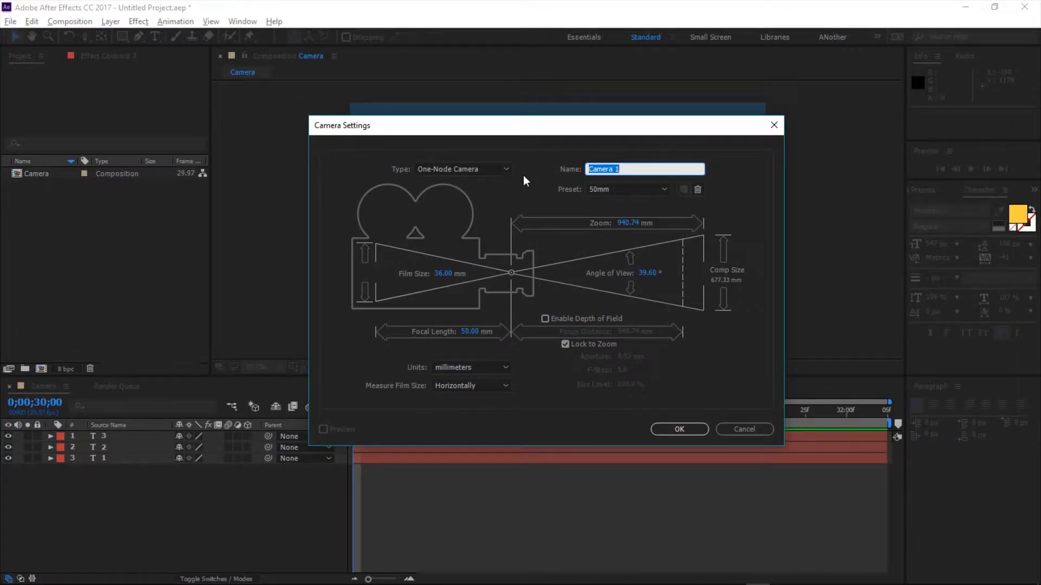
{"action": "left_click", "coordinate": [639, 167]}
{"action": "left_click", "coordinate": [480, 172]}
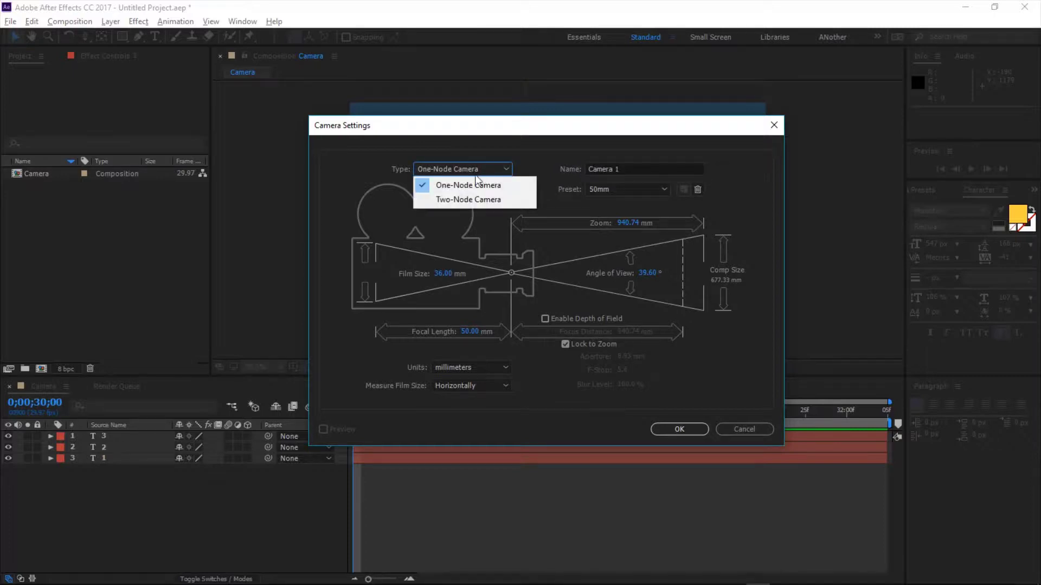
{"action": "left_click", "coordinate": [465, 186]}
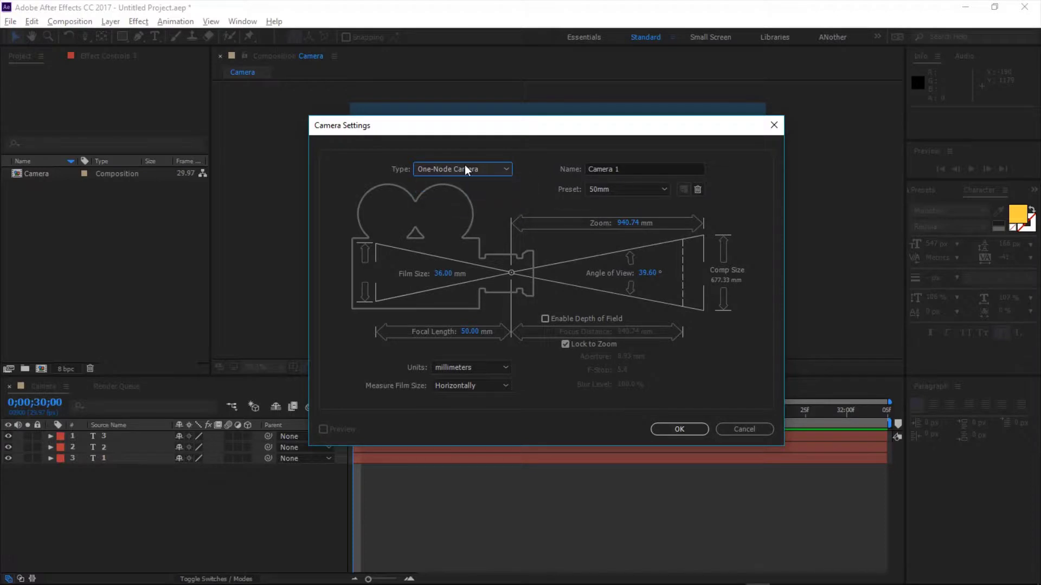
{"action": "left_click", "coordinate": [464, 168]}
{"action": "left_click", "coordinate": [470, 199]}
{"action": "left_click", "coordinate": [476, 172]}
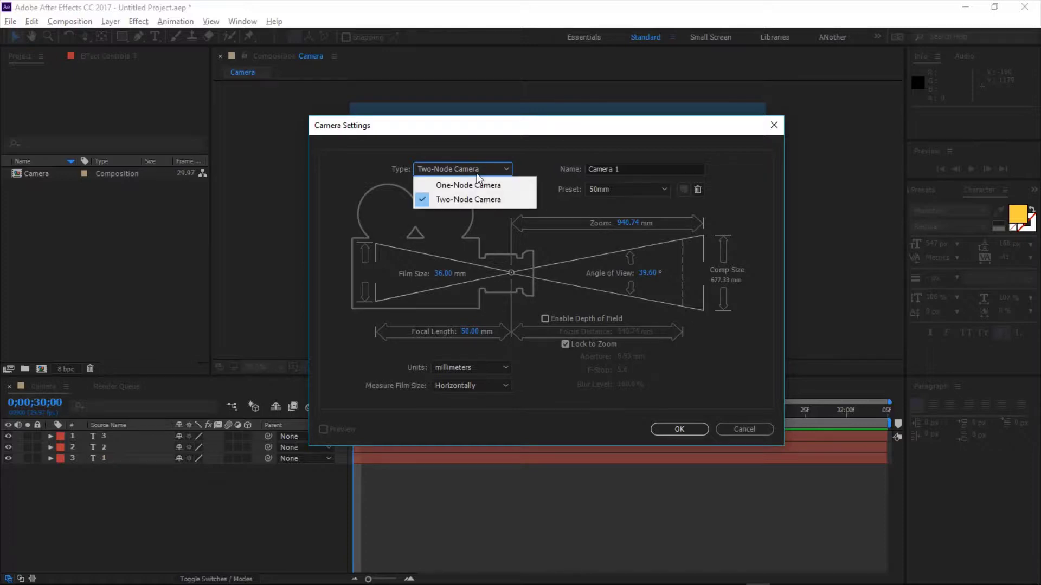
{"action": "left_click", "coordinate": [469, 185]}
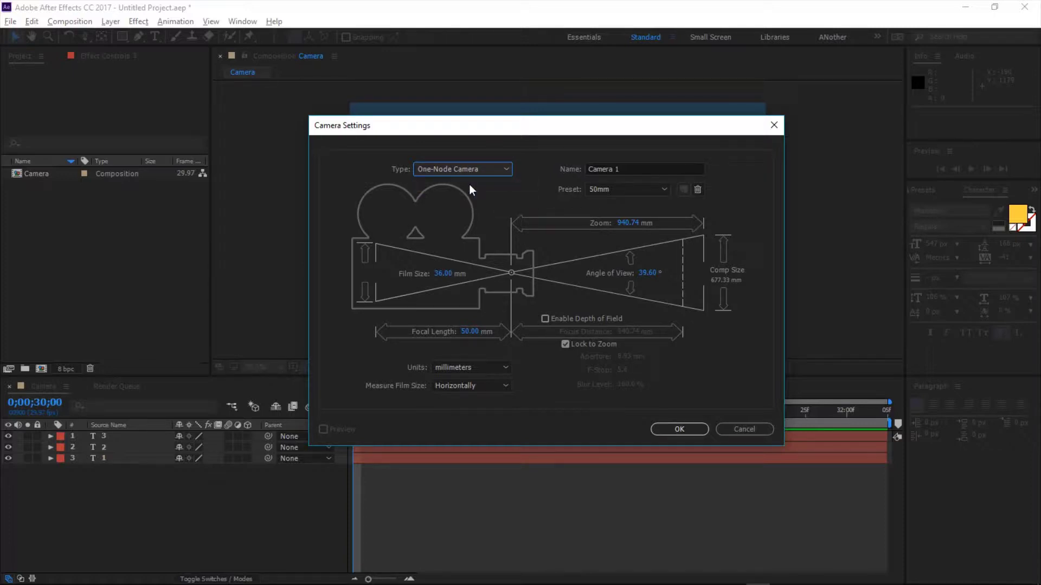
Choose the 50mm preset for the new camera and add it to the composition
{"action": "left_click", "coordinate": [619, 196]}
{"action": "left_click", "coordinate": [620, 296]}
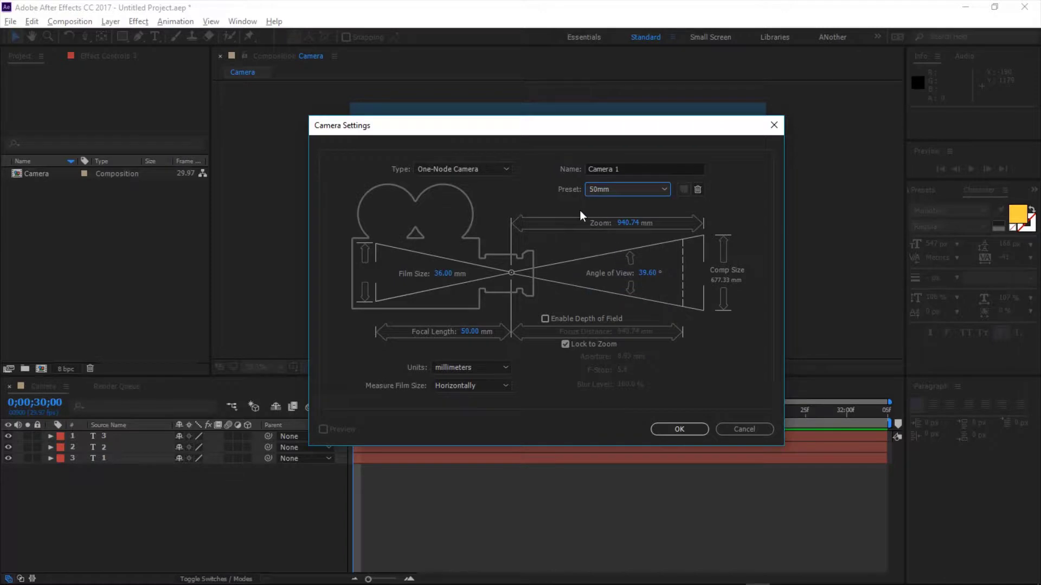
{"action": "left_click", "coordinate": [609, 188]}
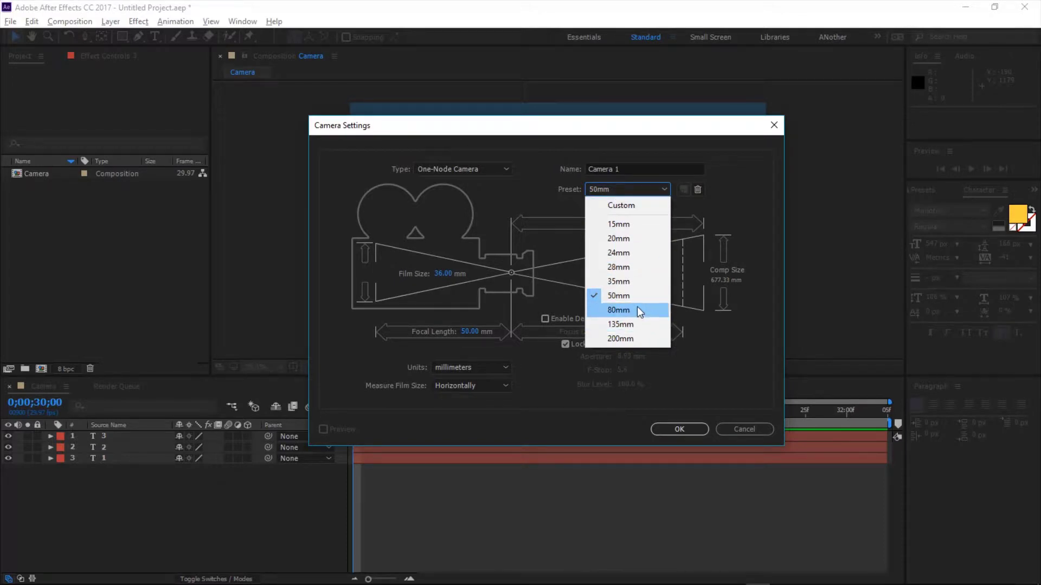
{"action": "left_click", "coordinate": [600, 296]}
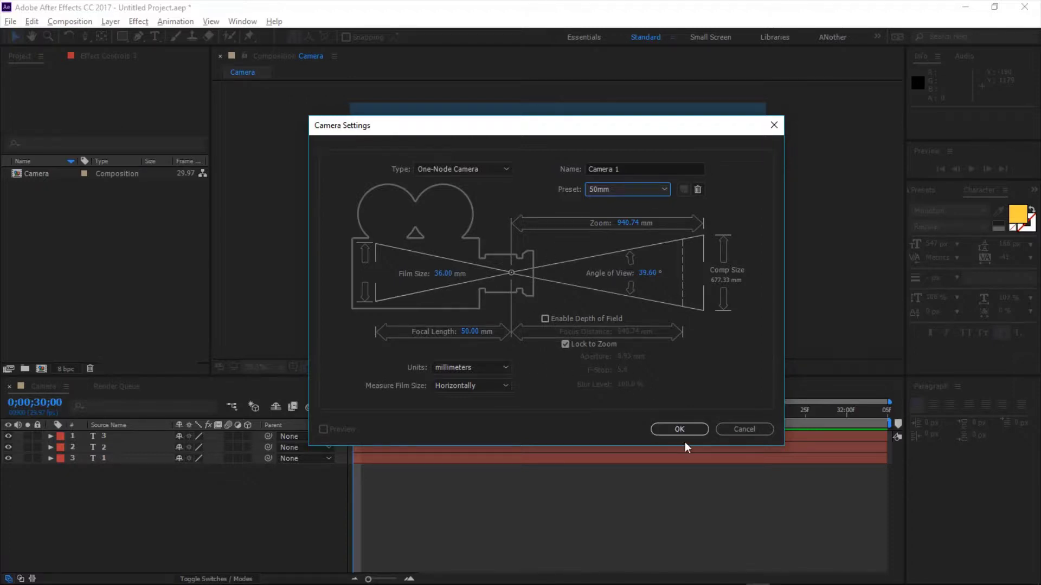
{"action": "left_click", "coordinate": [687, 425]}
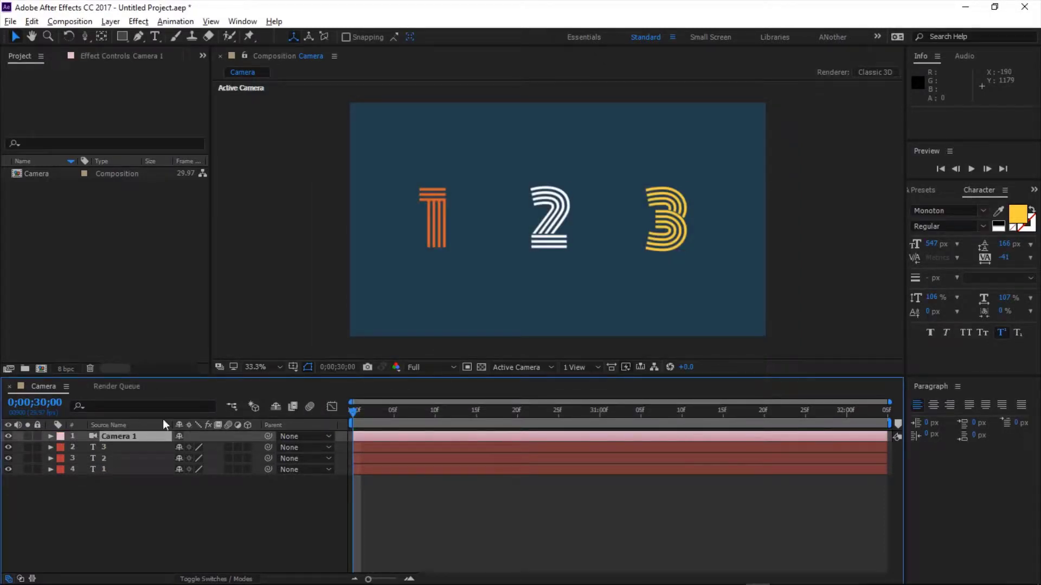
Turn the text layers 1, 2 and 3 into 3D layers
{"action": "left_click", "coordinate": [138, 508]}
{"action": "left_click_drag", "start_coordinate": [136, 482], "coordinate": [146, 448]}
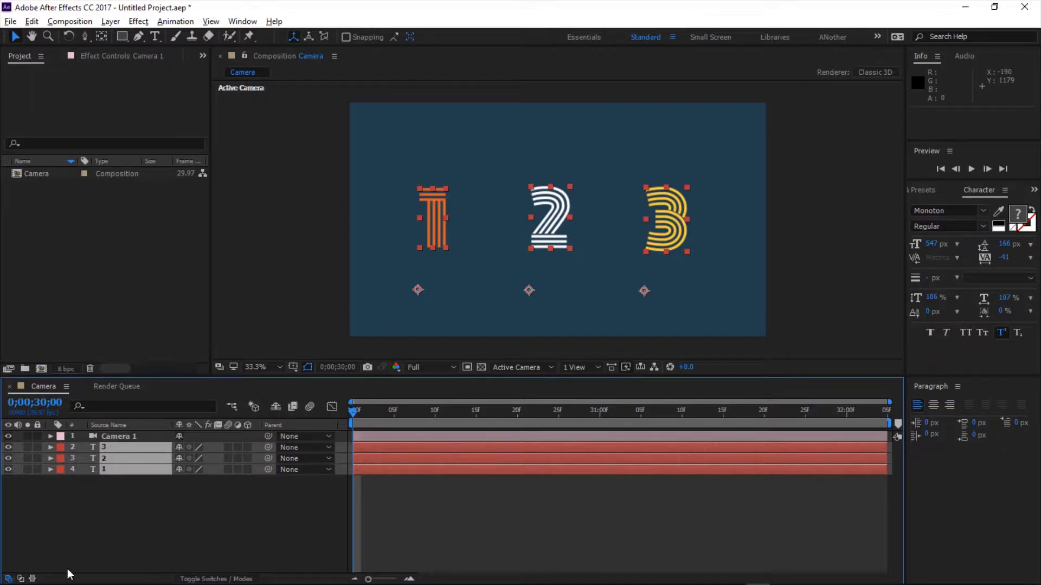
{"action": "left_click", "coordinate": [128, 520]}
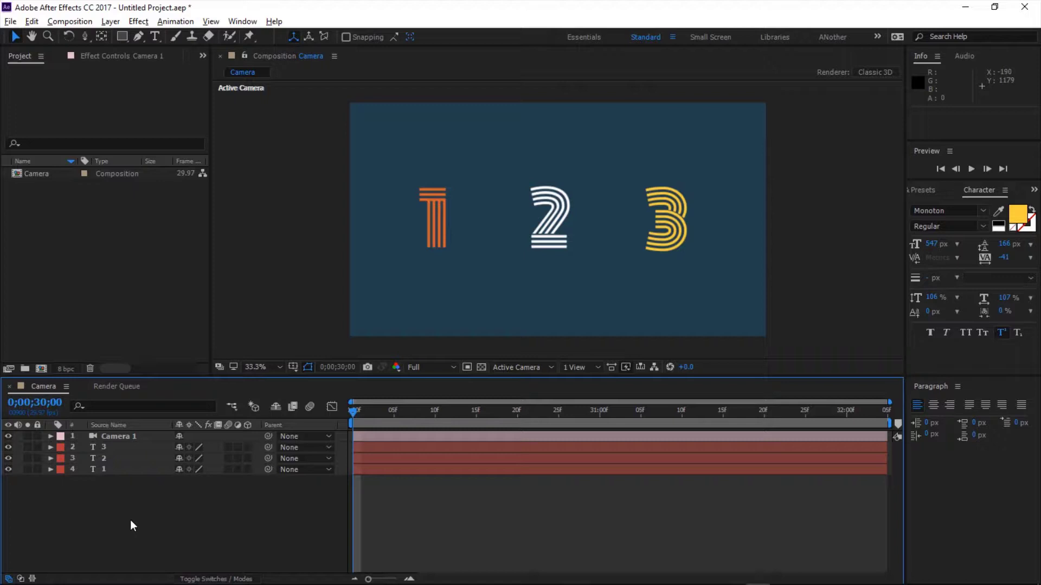
{"action": "left_click_drag", "start_coordinate": [125, 511], "coordinate": [150, 452]}
{"action": "left_click", "coordinate": [103, 494]}
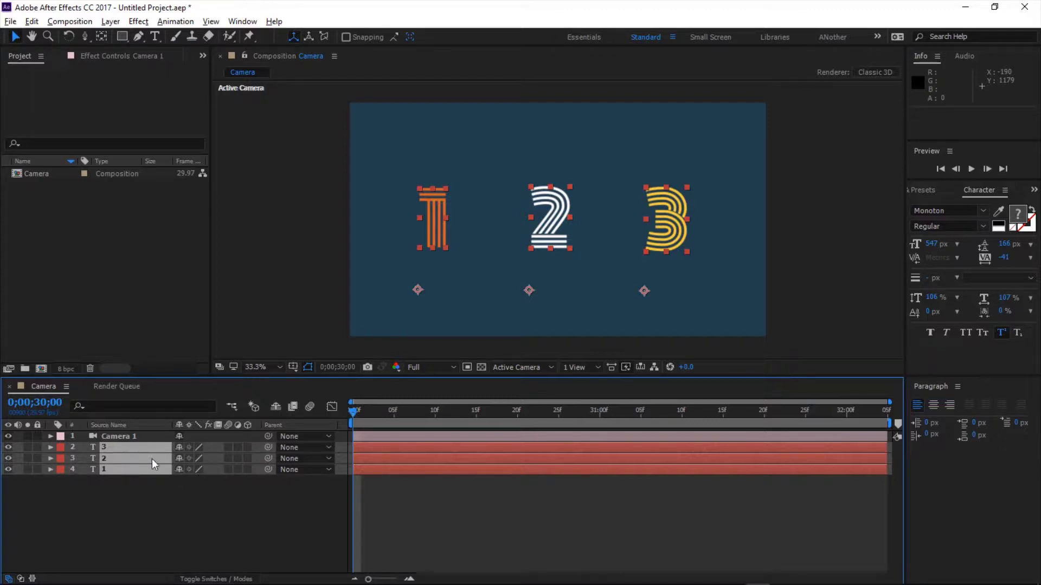
{"action": "left_click", "coordinate": [247, 447]}
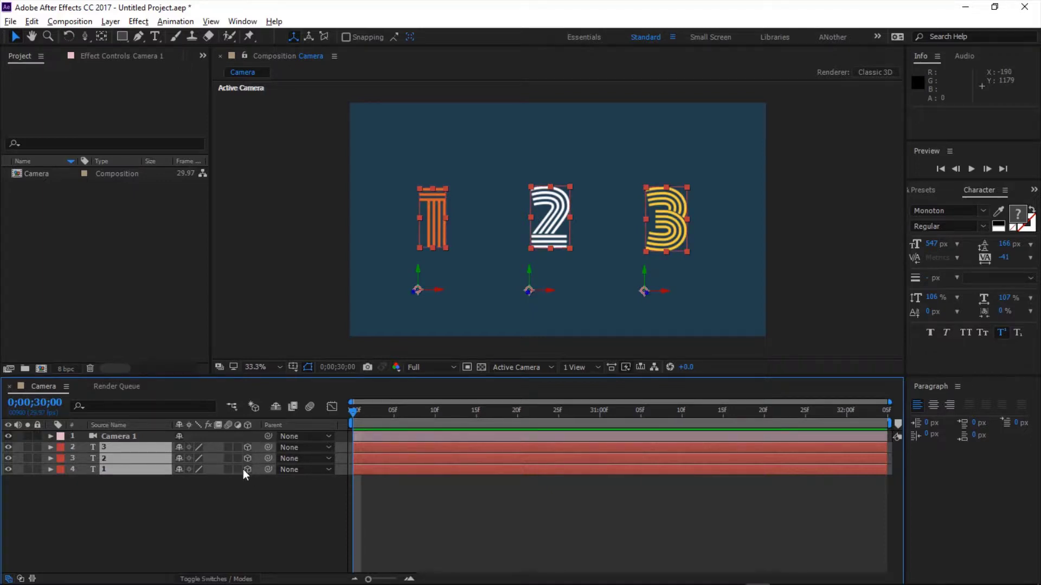
{"action": "left_click", "coordinate": [160, 505]}
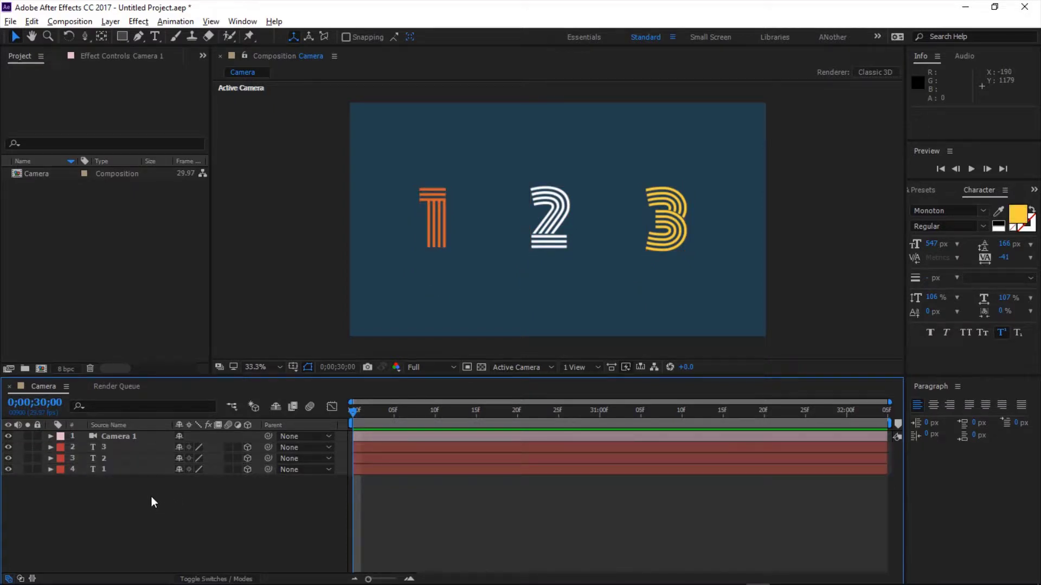
{"action": "left_click", "coordinate": [132, 437]}
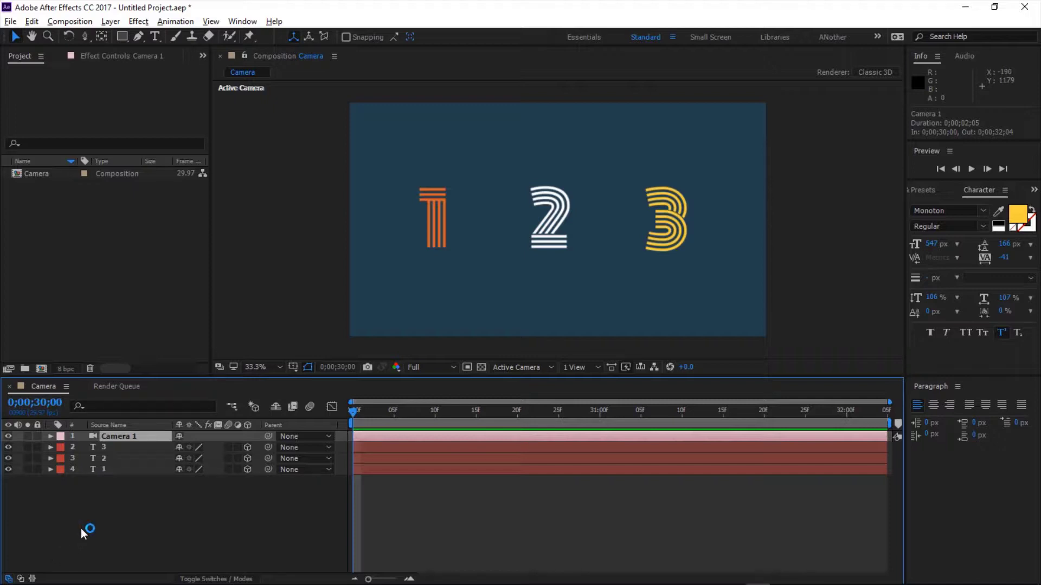
{"action": "left_click", "coordinate": [131, 459]}
{"action": "left_click_drag", "start_coordinate": [140, 501], "coordinate": [134, 448]}
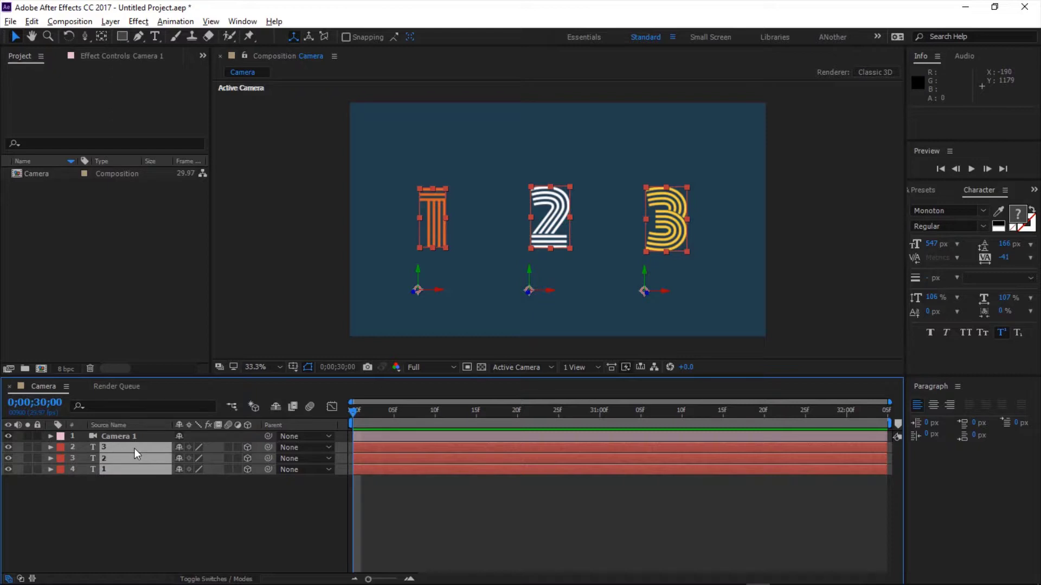
{"action": "left_click", "coordinate": [136, 502]}
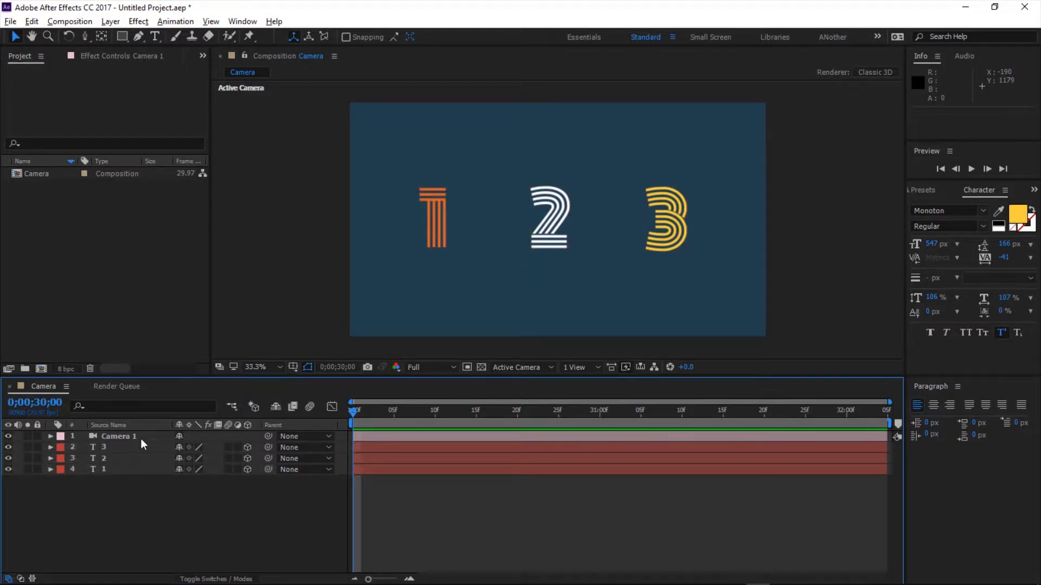
Select the Camera 1 layer and activate the Unified Camera Tool
{"action": "left_click", "coordinate": [140, 438]}
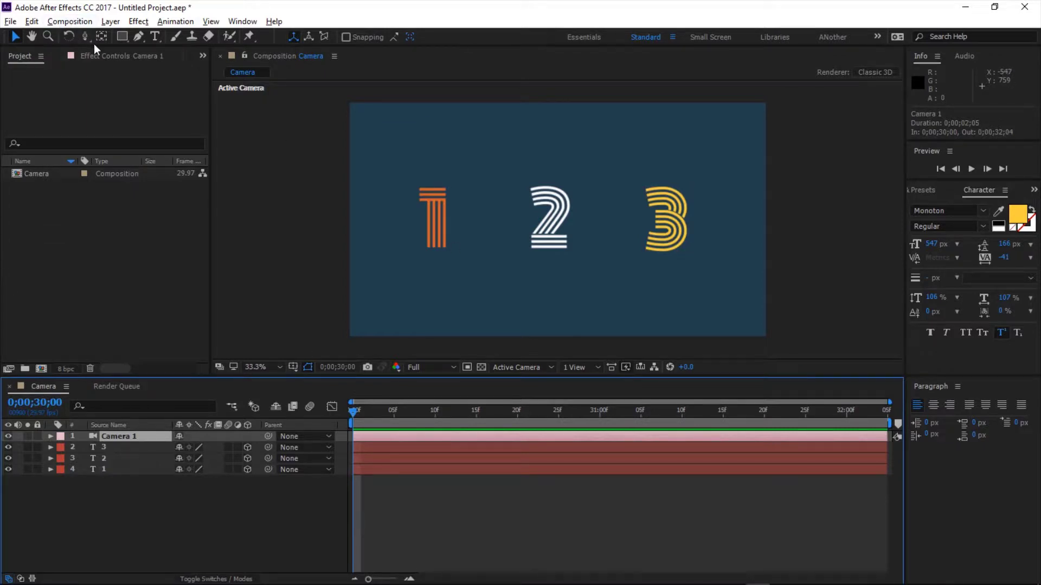
{"action": "left_click_drag", "start_coordinate": [84, 36], "coordinate": [112, 36]}
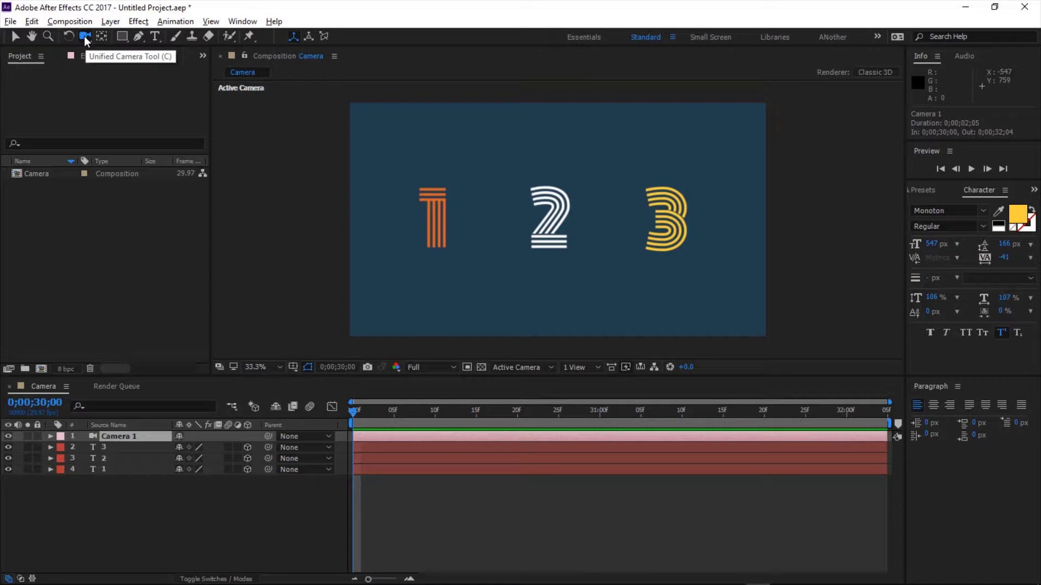
{"action": "left_click_drag", "start_coordinate": [83, 35], "coordinate": [178, 122]}
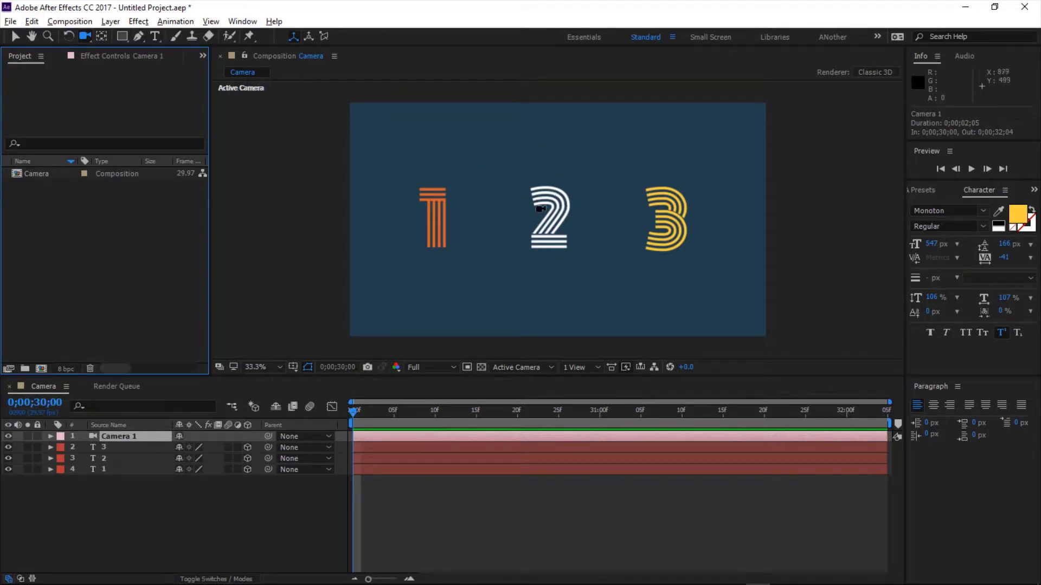
Cycle repeatedly through the available camera tools
{"action": "key", "text": "c"}
{"action": "key", "text": "c"}
{"action": "key", "text": "c"}
{"action": "key", "text": "c"}
{"action": "key", "text": "c"}
{"action": "key", "text": "c"}
{"action": "key", "text": "c"}
{"action": "key", "text": "c"}
{"action": "key", "text": "c"}
{"action": "key", "text": "c"}
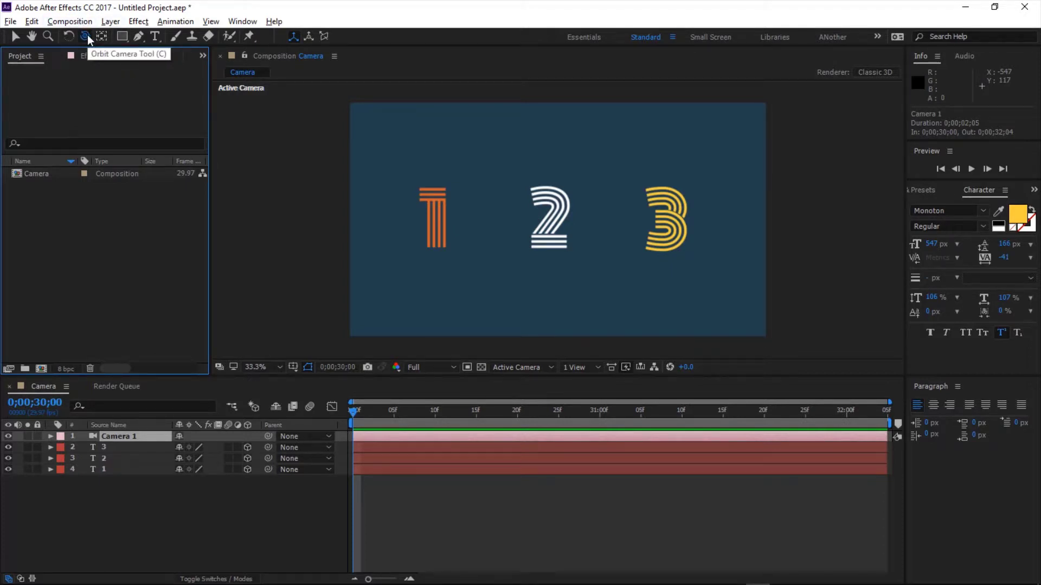
{"action": "key", "text": "c"}
{"action": "key", "text": "c"}
{"action": "key", "text": "c"}
Rotate Camera 1 with the Unified and Orbit Camera Tools to an orientation of about 357°, 358.5°, 360°
{"action": "left_click", "coordinate": [87, 36]}
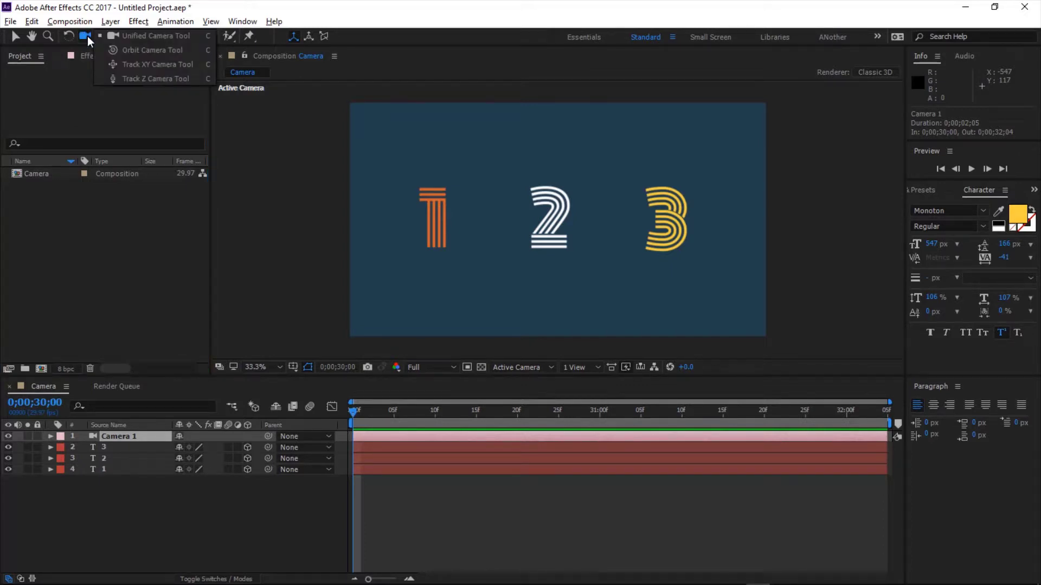
{"action": "left_click", "coordinate": [164, 40]}
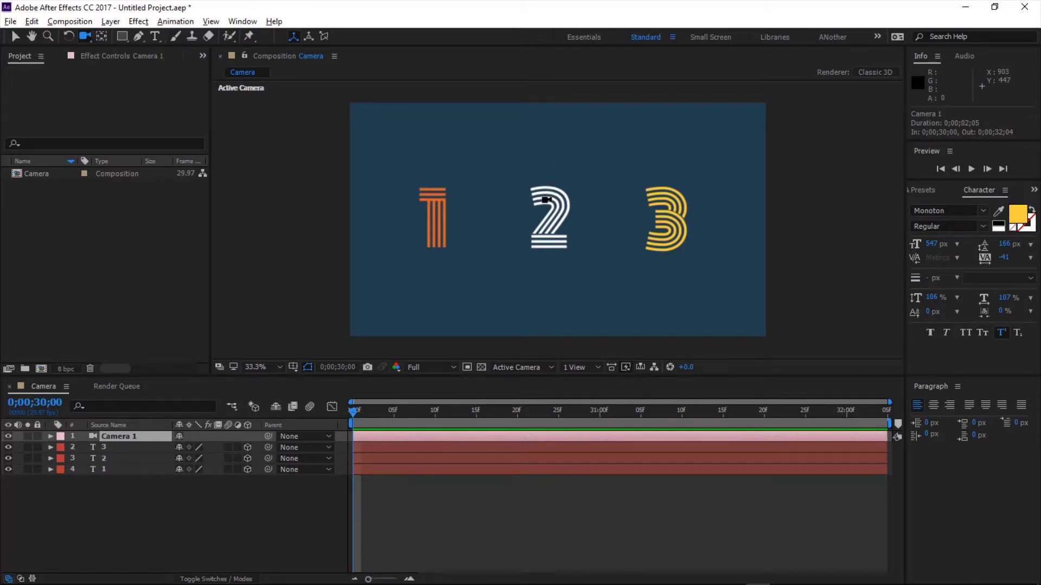
{"action": "mouse_move", "coordinate": [547, 196]}
{"action": "left_mouse_down"}
{"action": "mouse_move", "coordinate": [560, 205]}
{"action": "mouse_move", "coordinate": [544, 200]}
{"action": "left_mouse_up"}
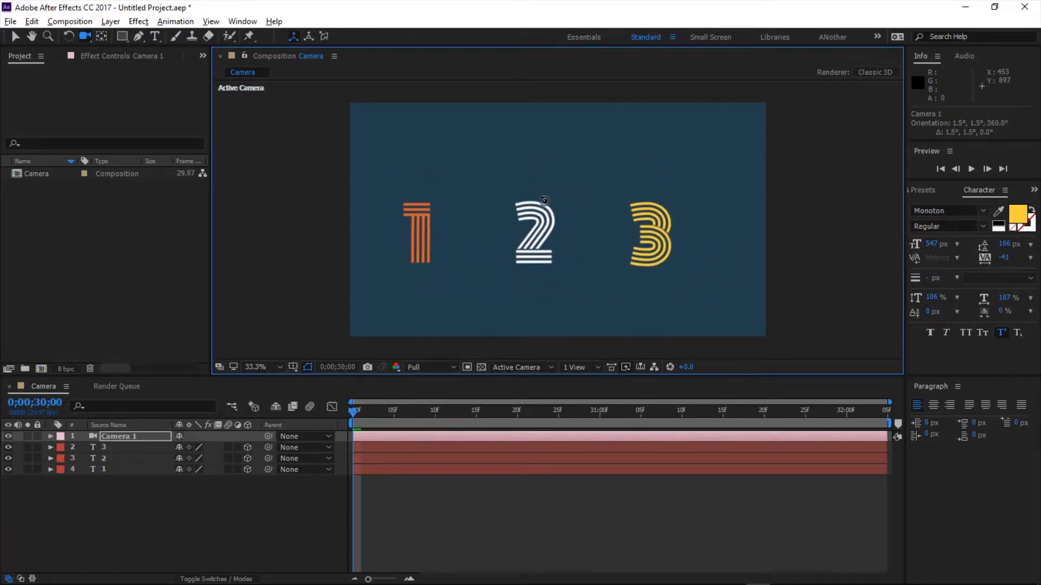
{"action": "left_click_drag", "start_coordinate": [88, 33], "coordinate": [168, 50]}
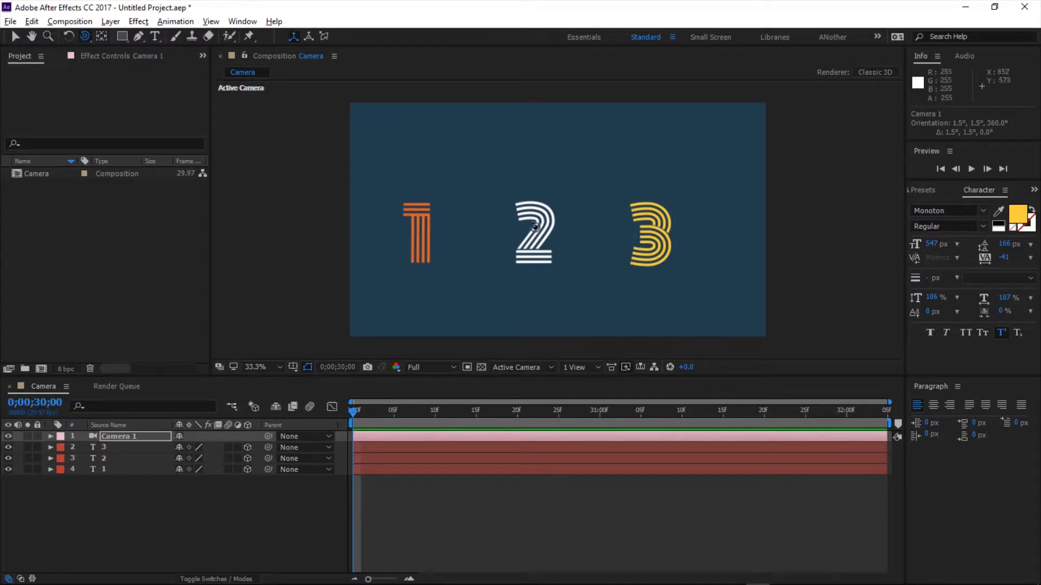
{"action": "left_click_drag", "start_coordinate": [531, 219], "coordinate": [537, 223]}
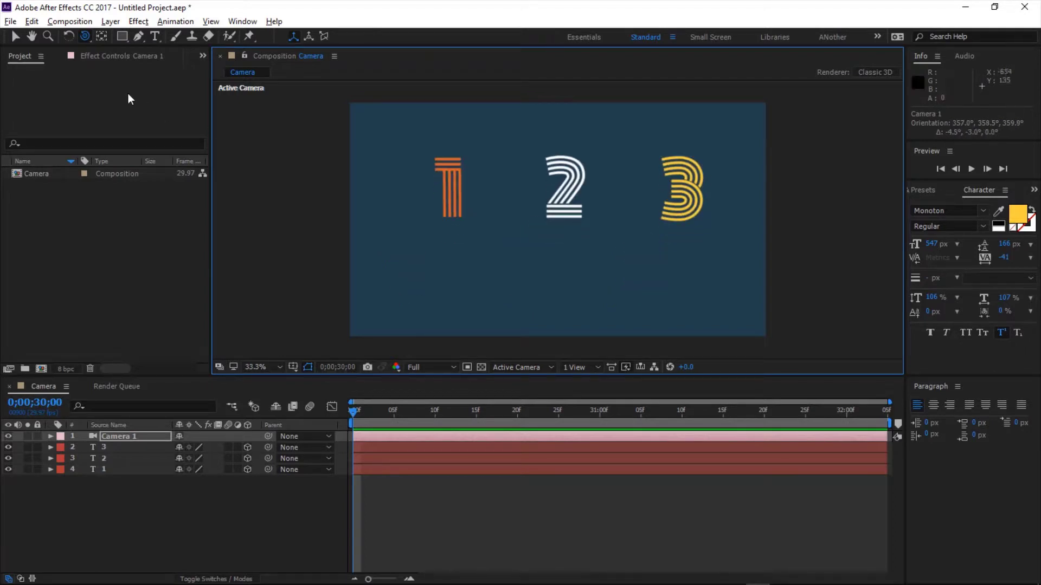
Move Camera 1 with the Track XY Camera Tool to a position of about 990, 375, -2657
{"action": "left_click", "coordinate": [87, 31]}
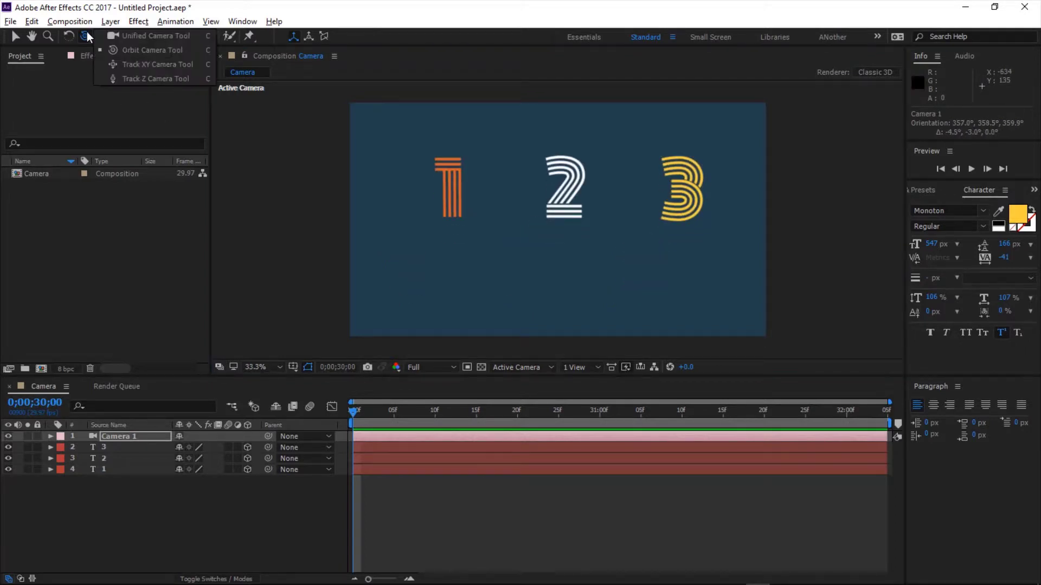
{"action": "left_click", "coordinate": [145, 64]}
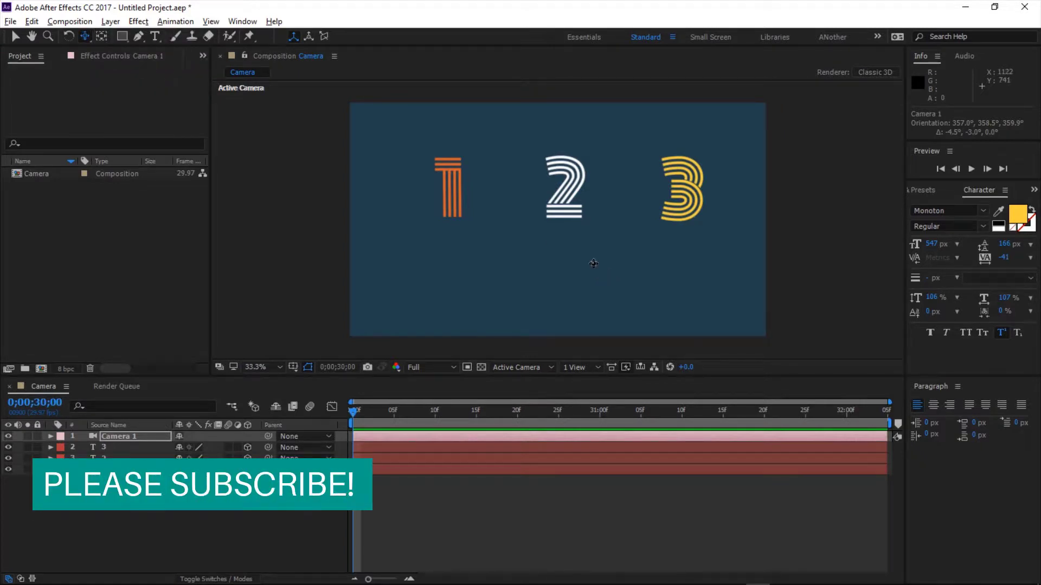
{"action": "left_click_drag", "start_coordinate": [570, 222], "coordinate": [564, 252]}
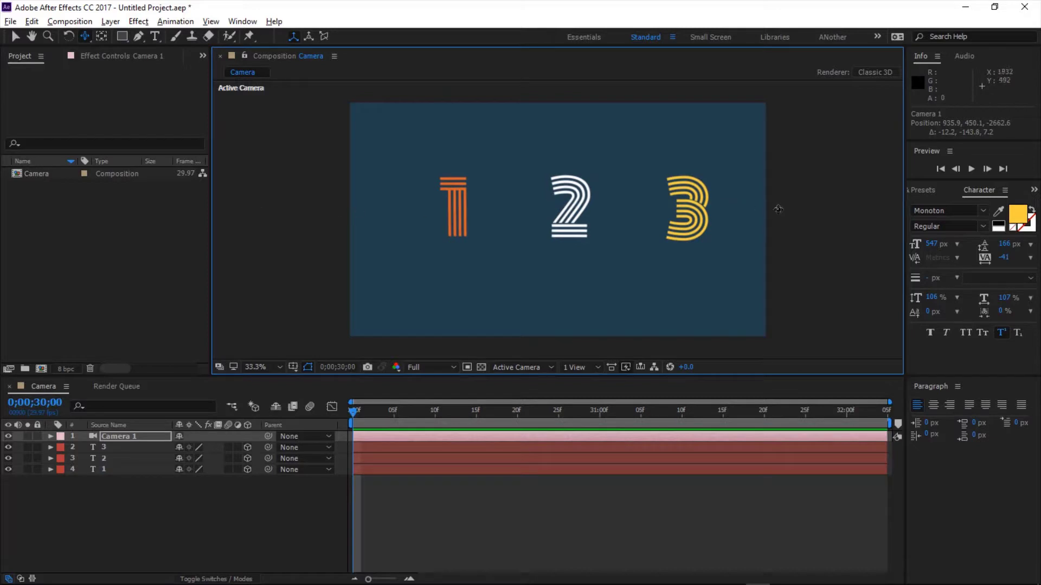
{"action": "left_click_drag", "start_coordinate": [539, 202], "coordinate": [520, 216]}
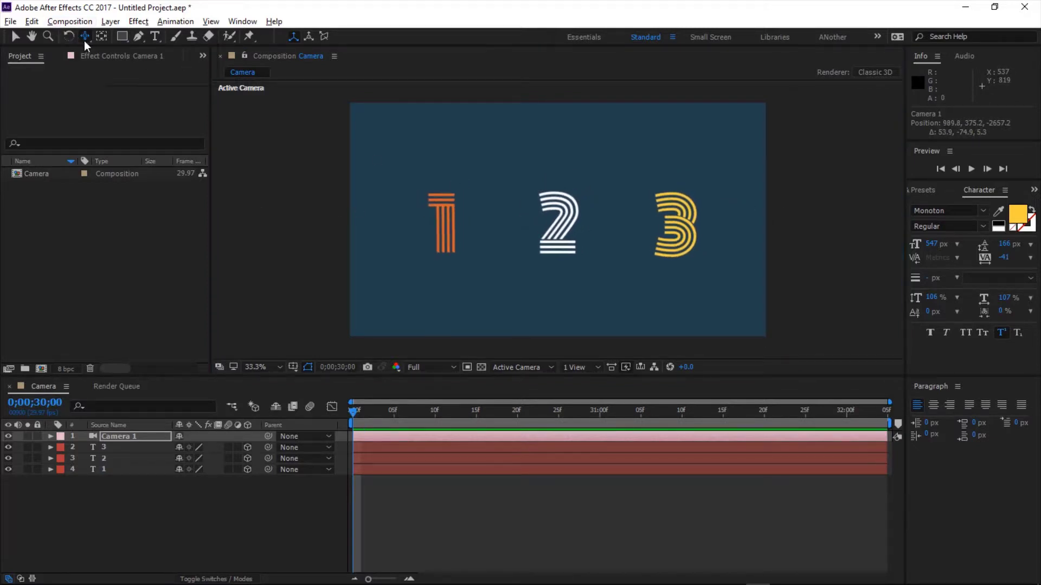
Move Camera 1 in depth with the Track Z Camera Tool to a position of about 982, 391, -2359
{"action": "left_click_drag", "start_coordinate": [83, 39], "coordinate": [138, 80]}
{"action": "left_click_drag", "start_coordinate": [534, 218], "coordinate": [503, 170]}
{"action": "left_click_drag", "start_coordinate": [532, 225], "coordinate": [531, 226]}
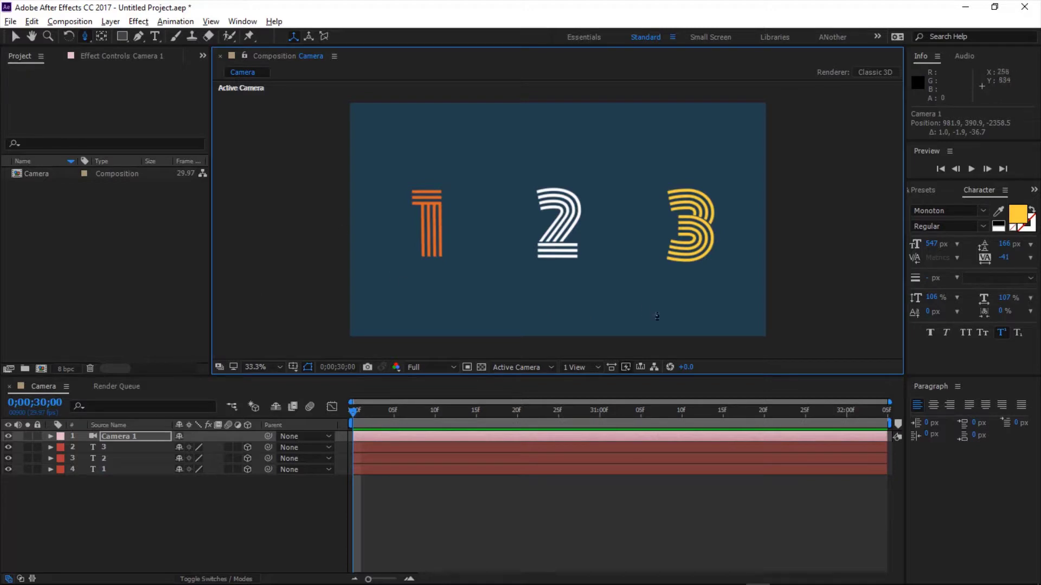
Show the composition in two horizontal views and try to orbit with the Unified Camera Tool in the Top view
{"action": "left_click", "coordinate": [570, 368]}
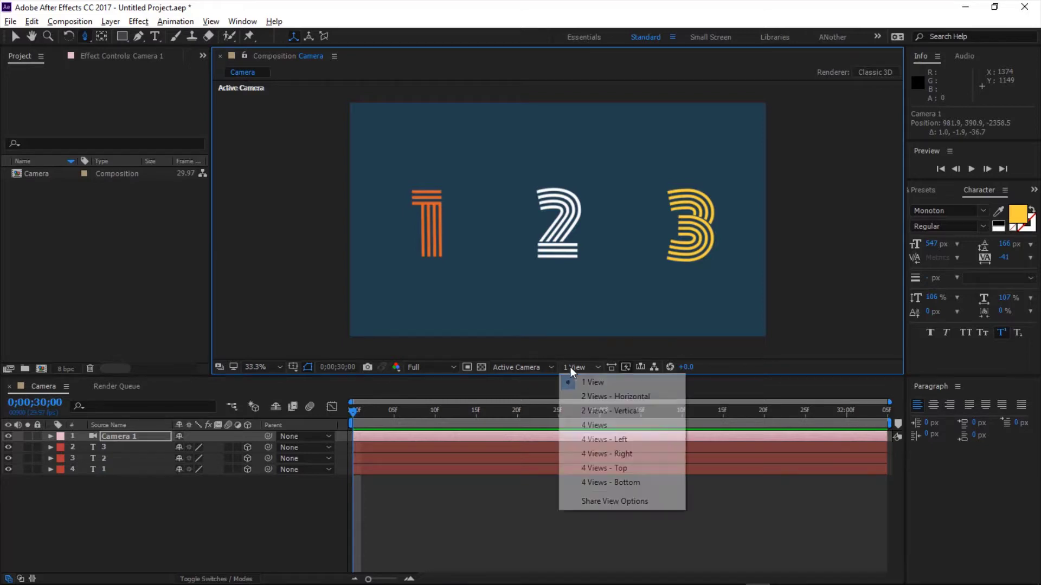
{"action": "left_click", "coordinate": [609, 392]}
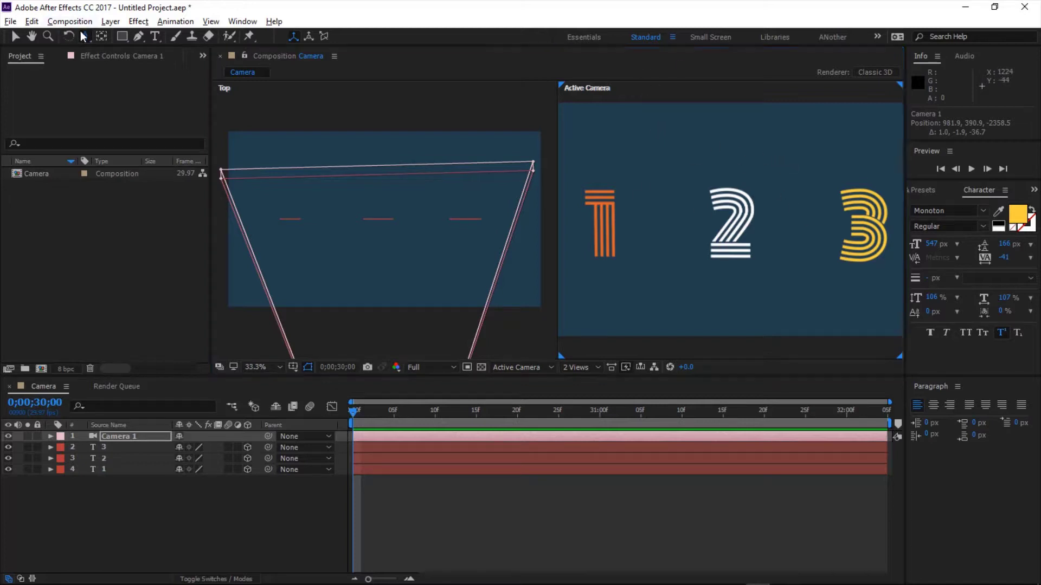
{"action": "left_click_drag", "start_coordinate": [85, 36], "coordinate": [130, 46]}
{"action": "left_click", "coordinate": [335, 145]}
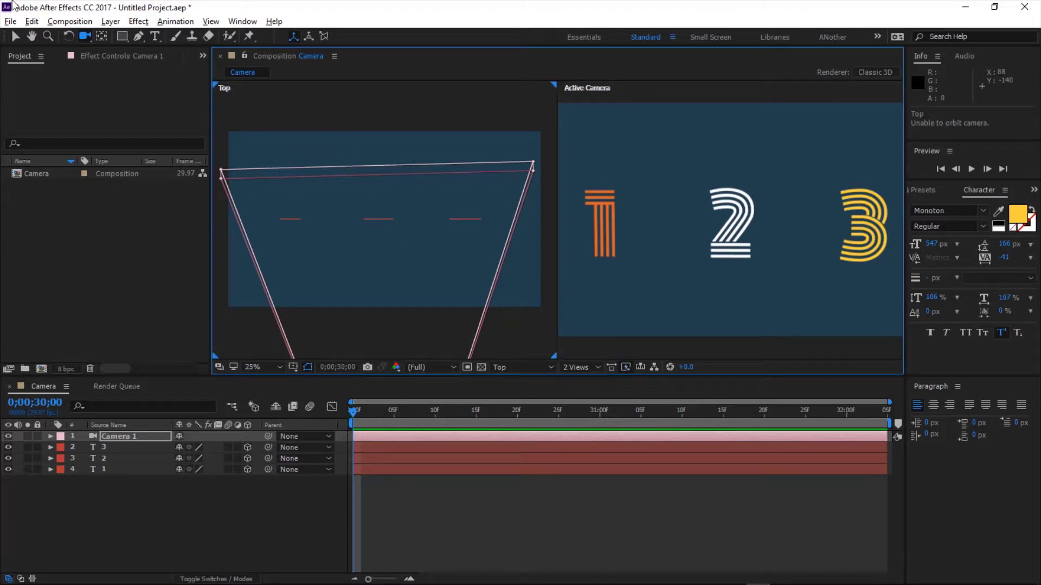
Select the 2 and 3 text in the Top view, clear the selection, and zoom that view out to 6.25%
{"action": "left_click", "coordinate": [16, 37]}
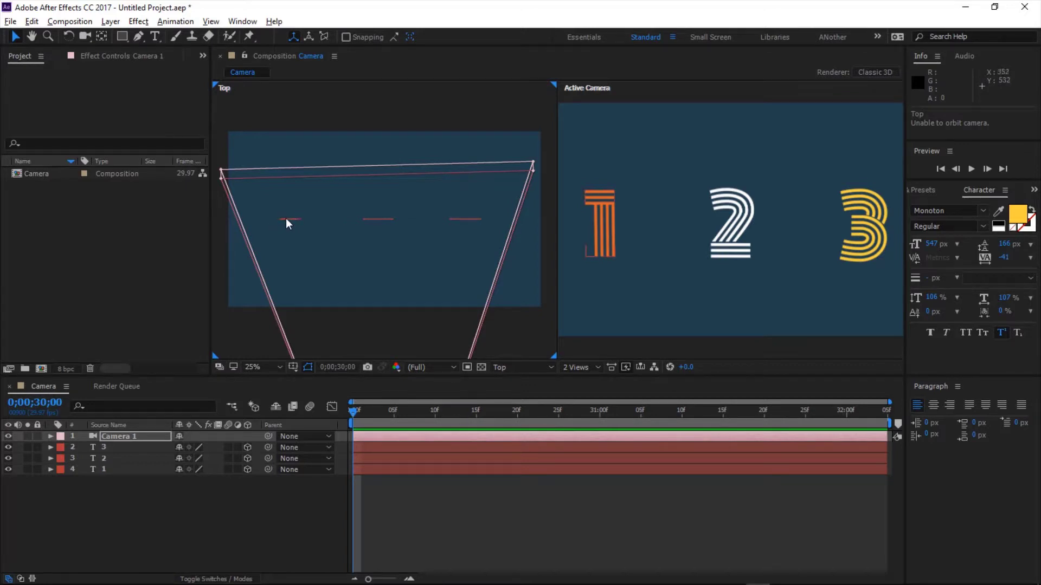
{"action": "left_click", "coordinate": [379, 219]}
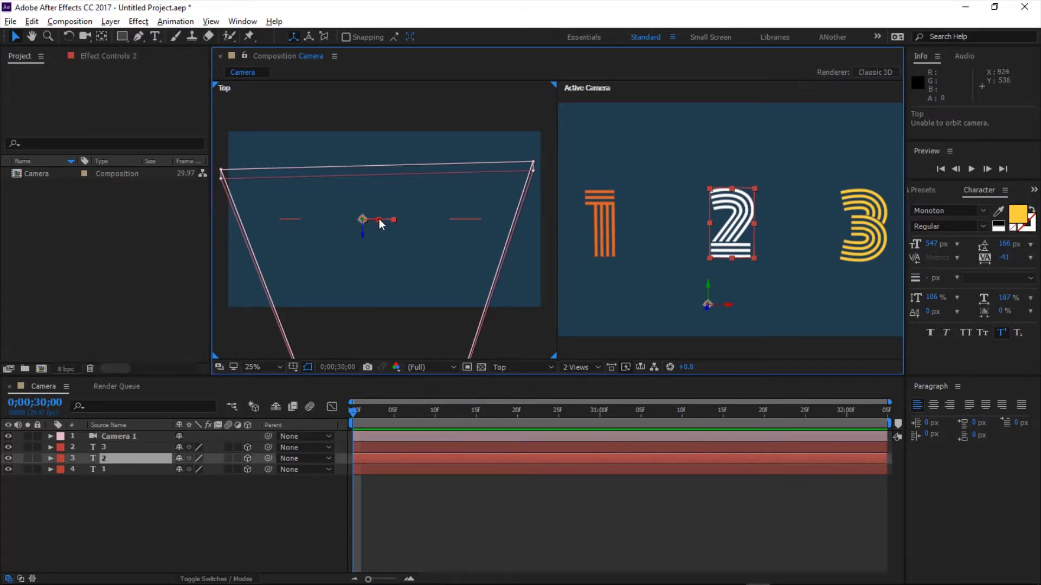
{"action": "left_click", "coordinate": [463, 220]}
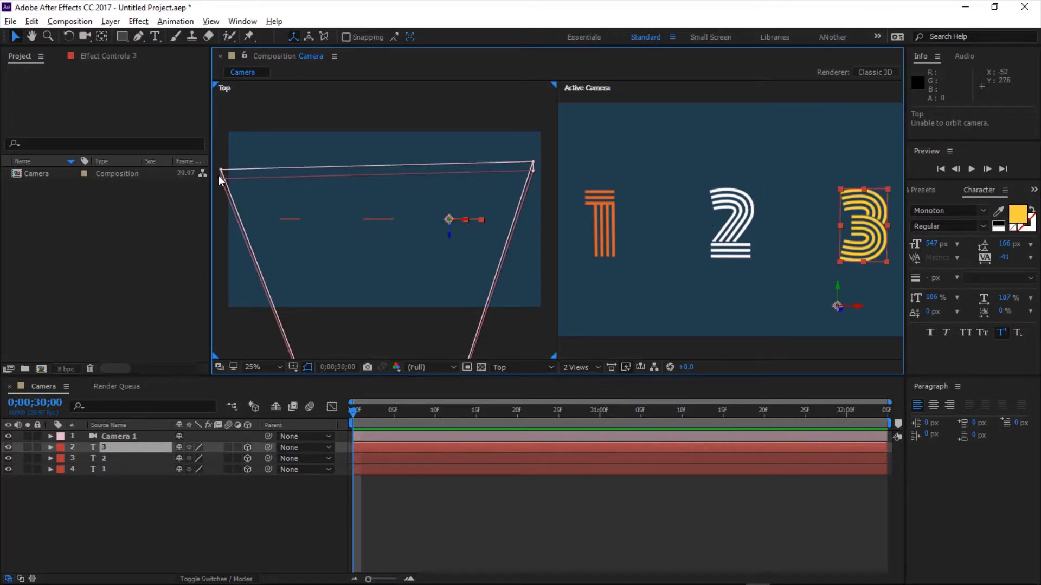
{"action": "left_click", "coordinate": [418, 146]}
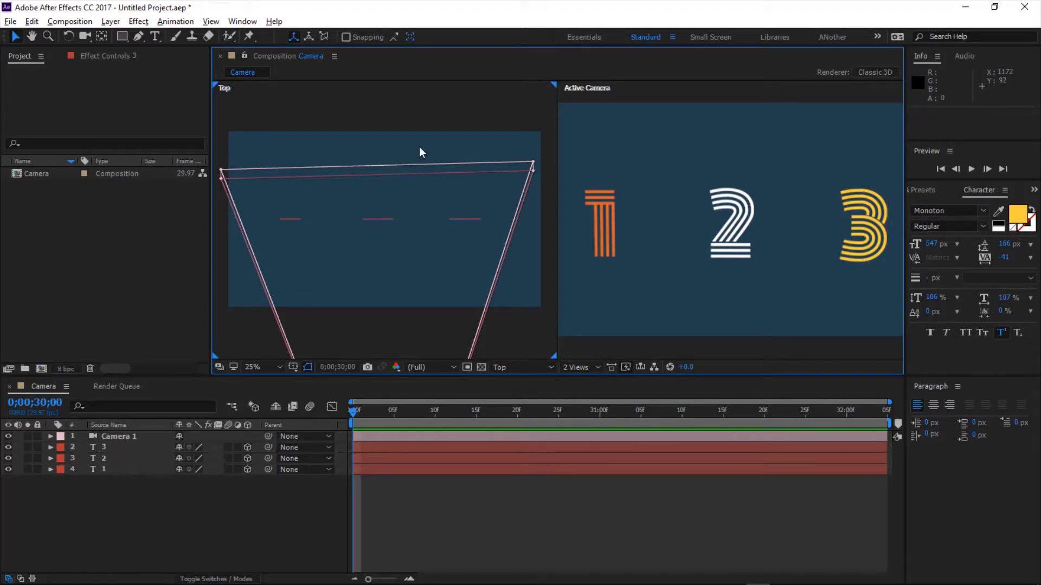
{"action": "key", "text": "comma"}
{"action": "key", "text": "comma"}
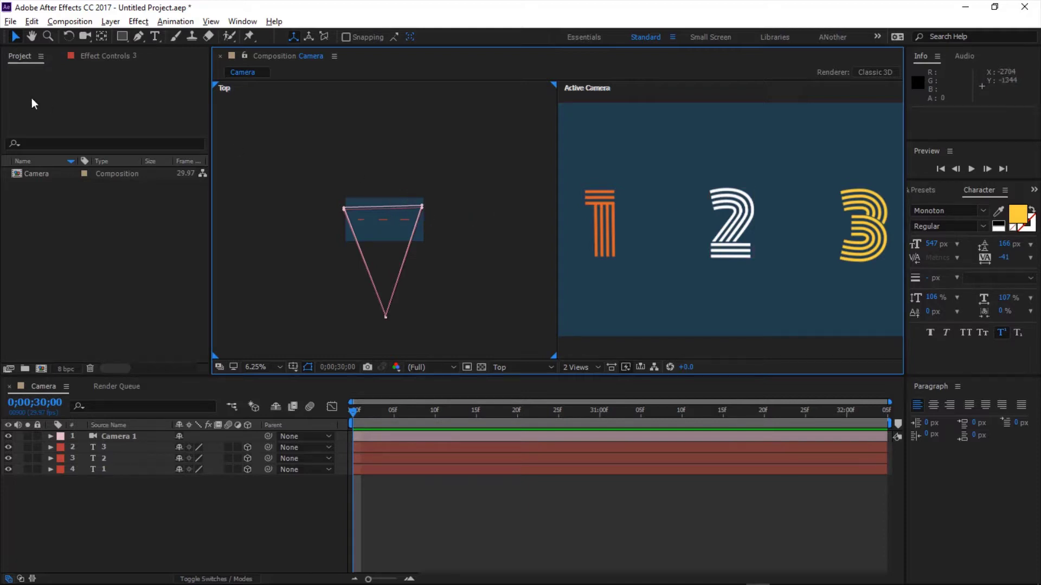
Track Camera 1 in and out along Z in the Active Camera view, ending at about 984, 387, -2442, and deselect it
{"action": "left_click_drag", "start_coordinate": [83, 35], "coordinate": [127, 76]}
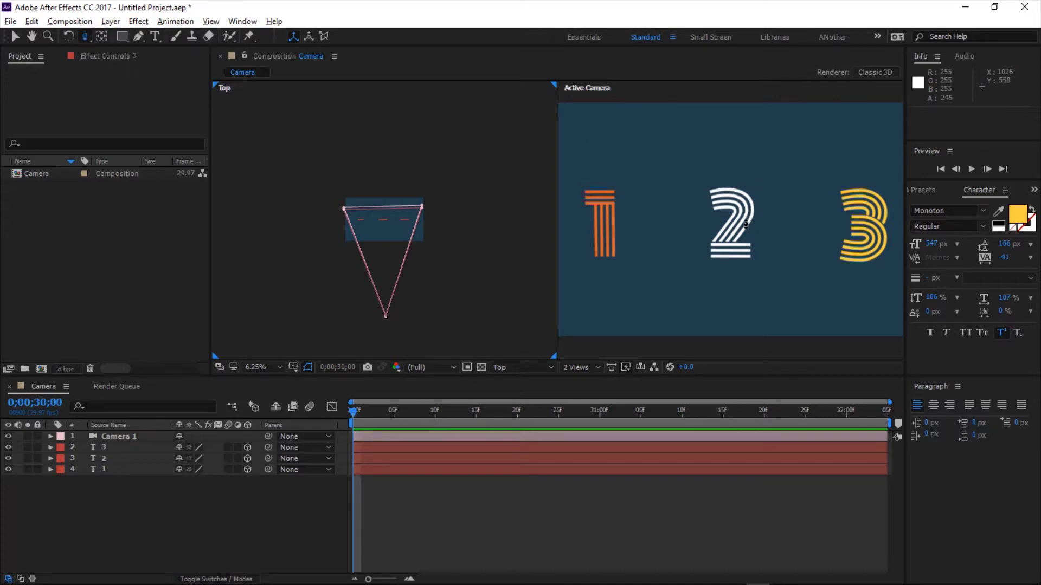
{"action": "left_click_drag", "start_coordinate": [753, 213], "coordinate": [275, 159]}
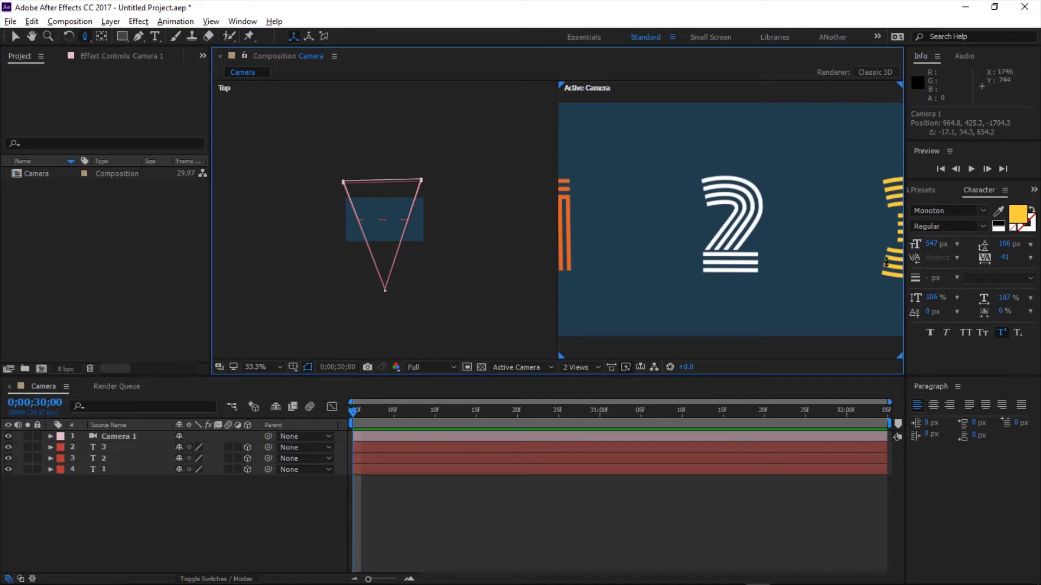
{"action": "left_click_drag", "start_coordinate": [750, 248], "coordinate": [721, 177]}
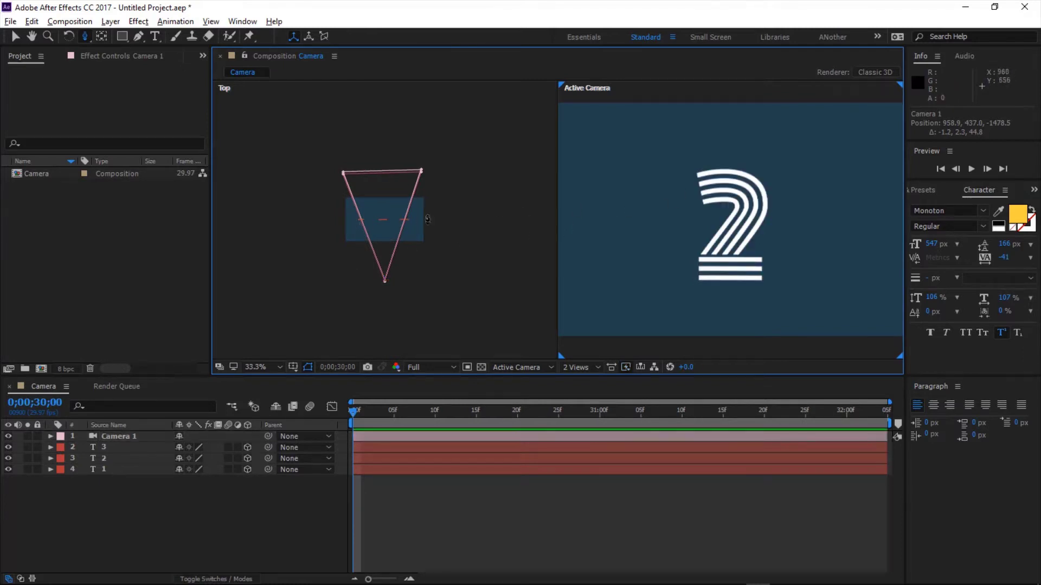
{"action": "mouse_move", "coordinate": [716, 223]}
{"action": "left_mouse_down"}
{"action": "mouse_move", "coordinate": [716, 186]}
{"action": "mouse_move", "coordinate": [718, 203]}
{"action": "left_mouse_up"}
{"action": "left_click_drag", "start_coordinate": [717, 234], "coordinate": [737, 366]}
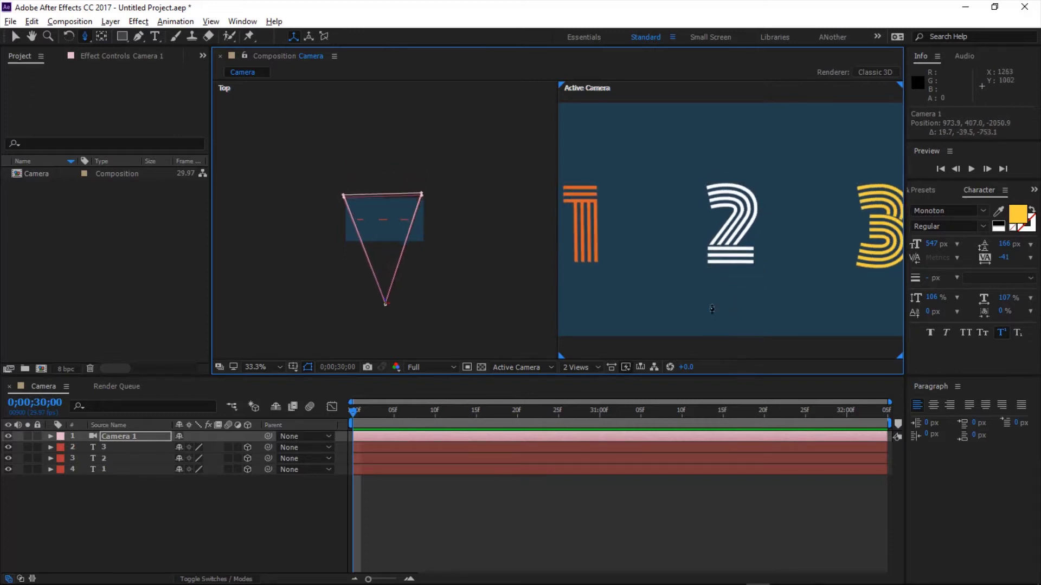
{"action": "left_click_drag", "start_coordinate": [707, 266], "coordinate": [713, 328]}
{"action": "key", "text": "F2"}
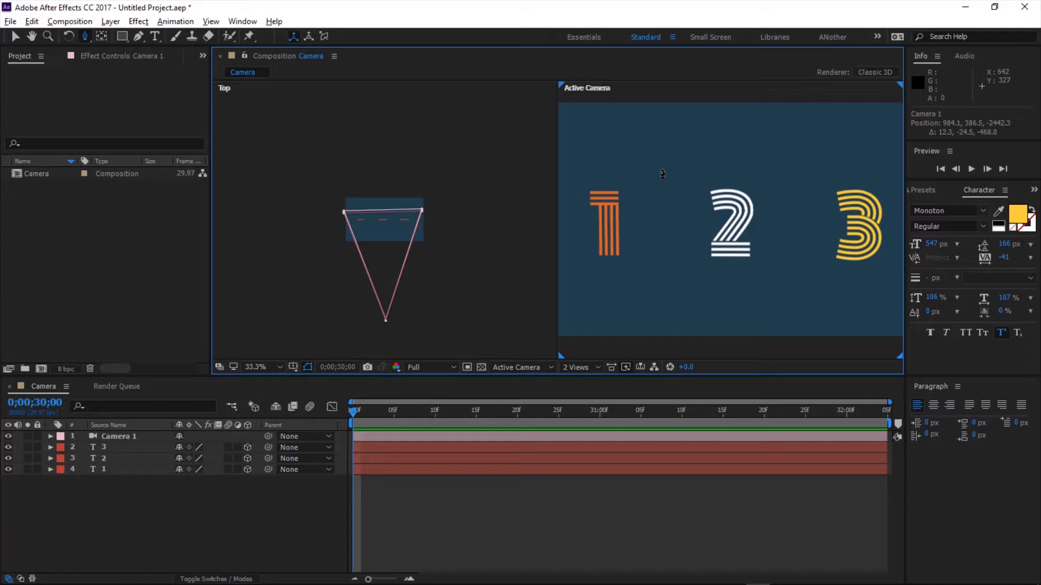
Return to a single view and set Camera 1's Position property to 928.1, 491.5, -2447.3
{"action": "left_click", "coordinate": [579, 368]}
{"action": "left_click", "coordinate": [604, 382]}
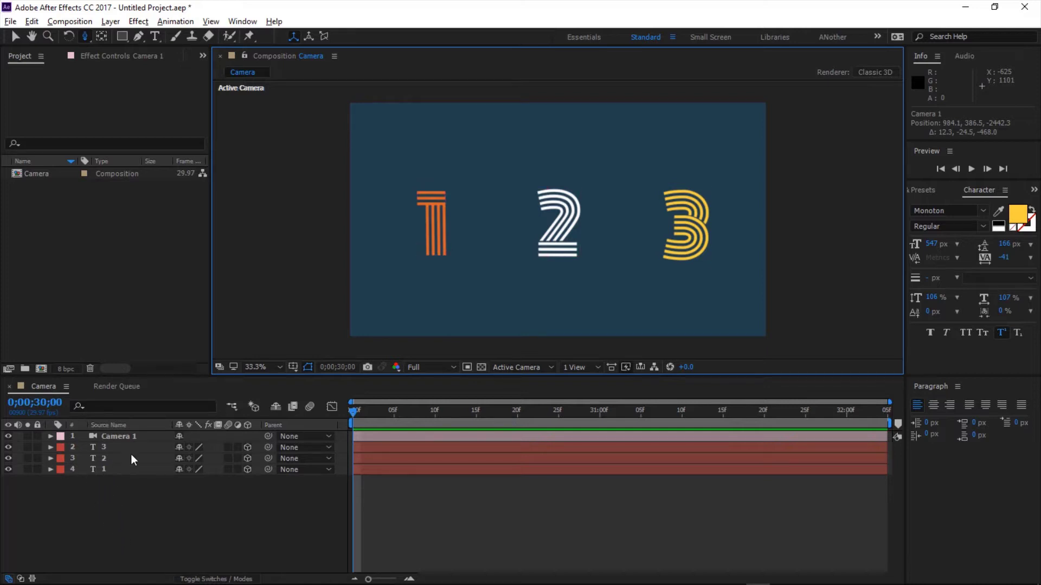
{"action": "left_click", "coordinate": [134, 436]}
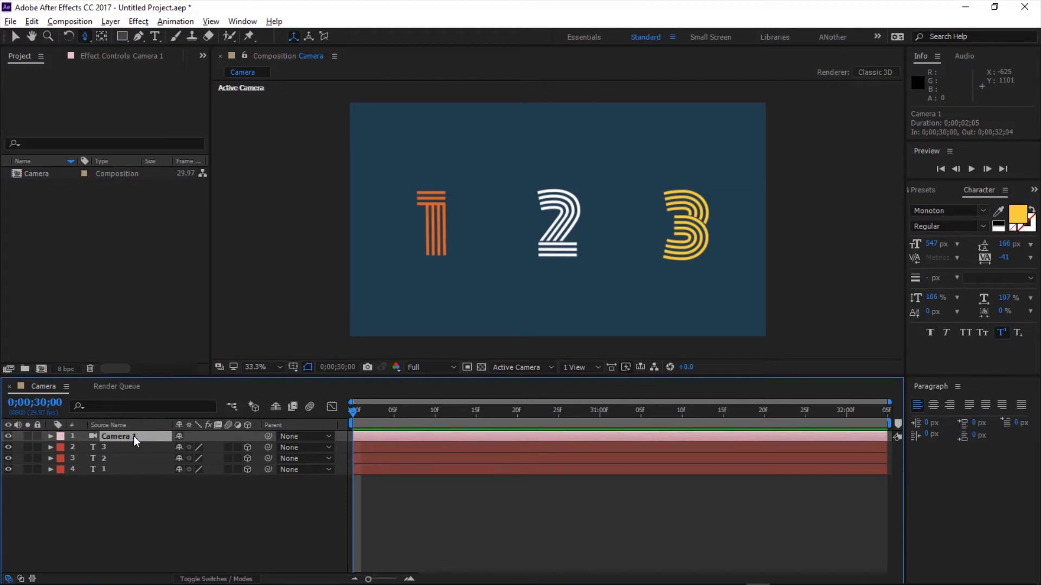
{"action": "key", "text": "p"}
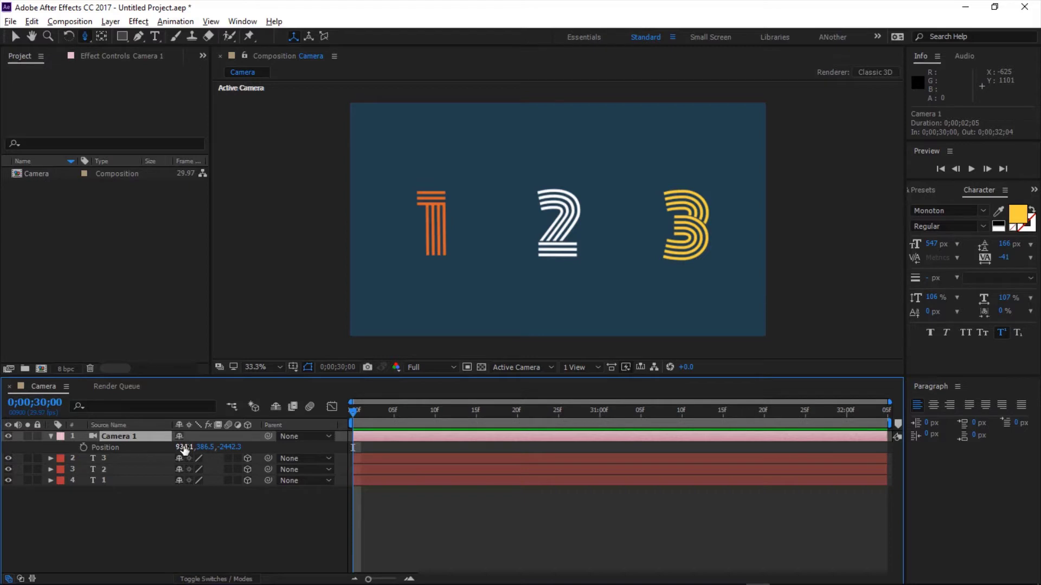
{"action": "left_click_drag", "start_coordinate": [184, 448], "coordinate": [239, 450]}
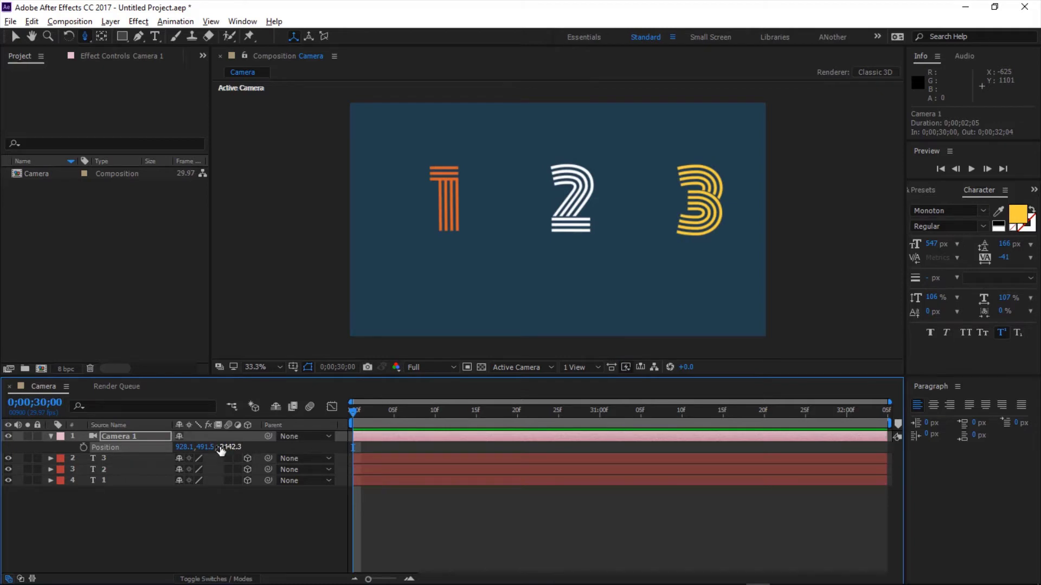
{"action": "mouse_move", "coordinate": [226, 447]}
{"action": "left_mouse_down"}
{"action": "mouse_move", "coordinate": [488, 442]}
{"action": "mouse_move", "coordinate": [177, 457]}
{"action": "mouse_move", "coordinate": [221, 454]}
{"action": "left_mouse_up"}
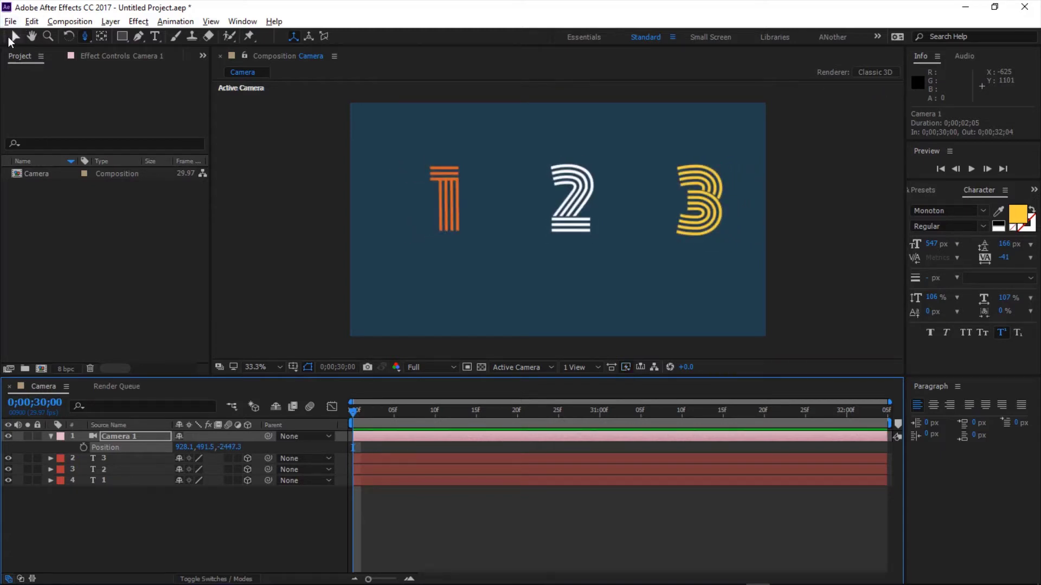
Select the 2 text with the Selection tool, and the three text layers together
{"action": "left_click", "coordinate": [10, 36]}
{"action": "left_click", "coordinate": [582, 212]}
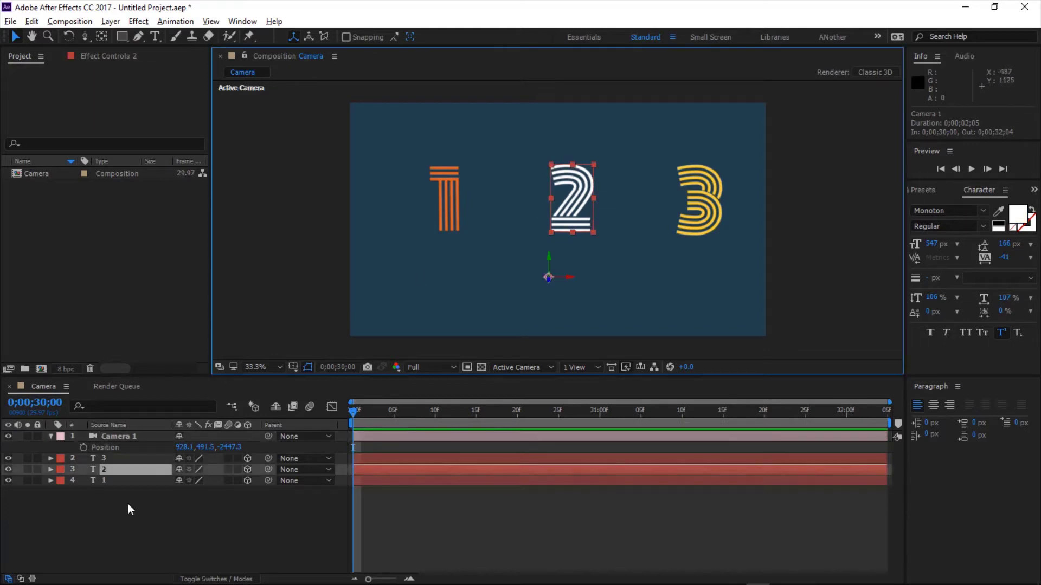
{"action": "left_click_drag", "start_coordinate": [119, 487], "coordinate": [125, 458]}
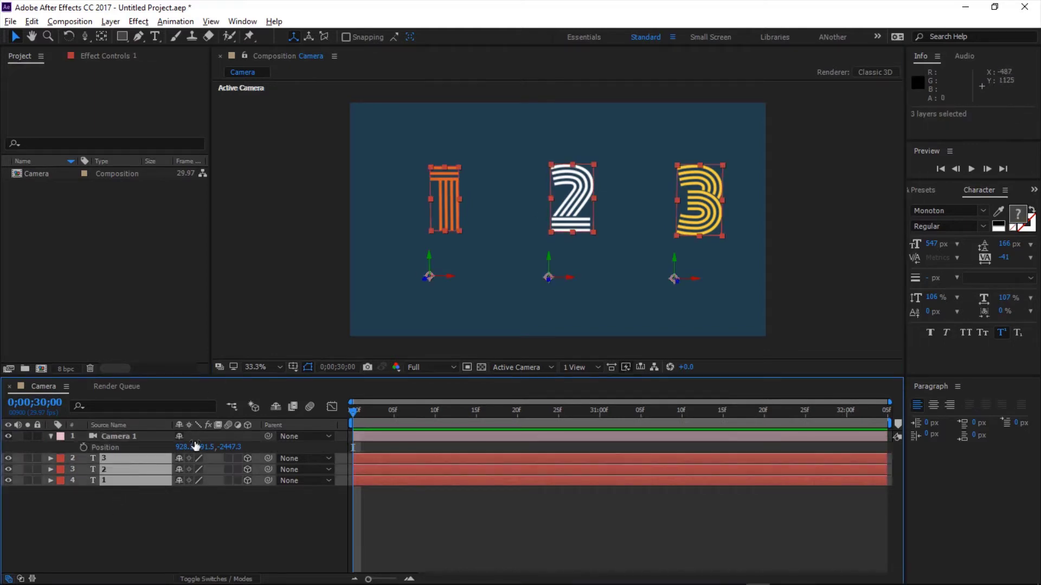
Rotate Camera 1 with the Unified Camera Tool to an orientation of about 352.5°, 2.2°, 0.3°
{"action": "left_click", "coordinate": [160, 436]}
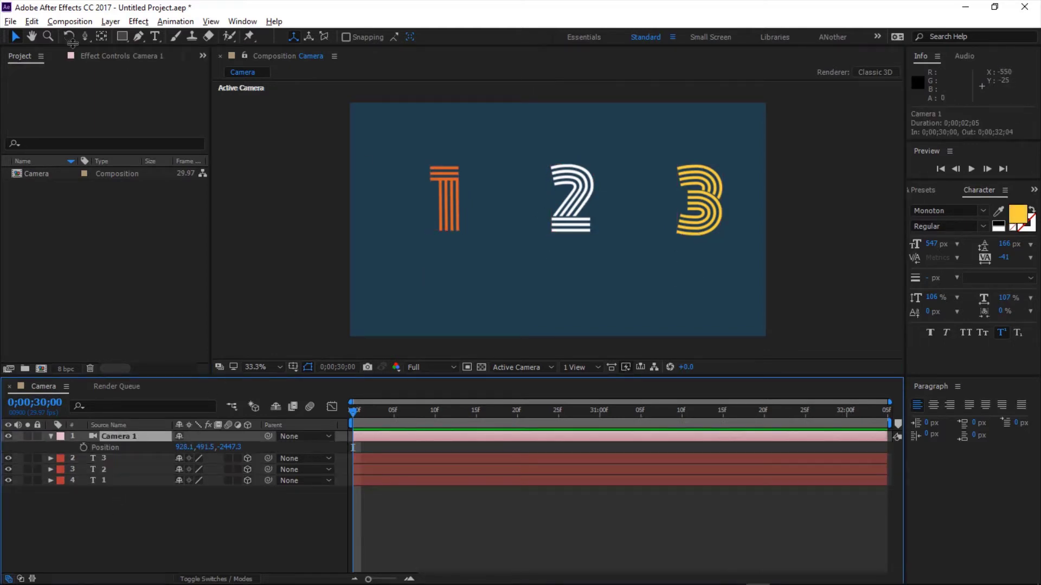
{"action": "left_click_drag", "start_coordinate": [84, 32], "coordinate": [130, 52]}
{"action": "mouse_move", "coordinate": [593, 228]}
{"action": "left_mouse_down"}
{"action": "mouse_move", "coordinate": [583, 216]}
{"action": "mouse_move", "coordinate": [585, 233]}
{"action": "mouse_move", "coordinate": [585, 220]}
{"action": "left_mouse_up"}
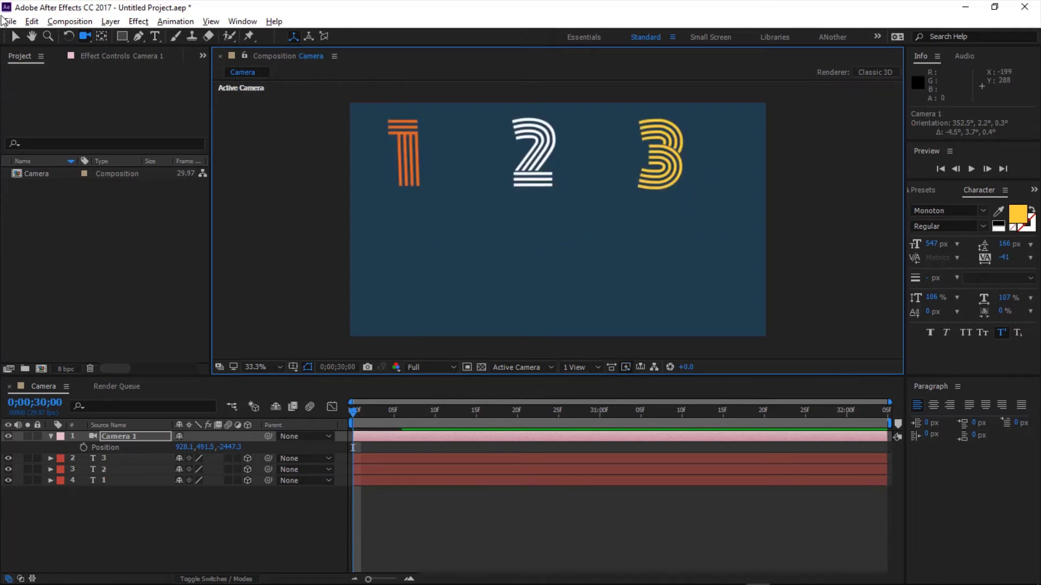
Move Camera 1 with the Track XY Camera Tool to a position of about 871, 247, -2413 and deselect it
{"action": "left_click", "coordinate": [86, 38]}
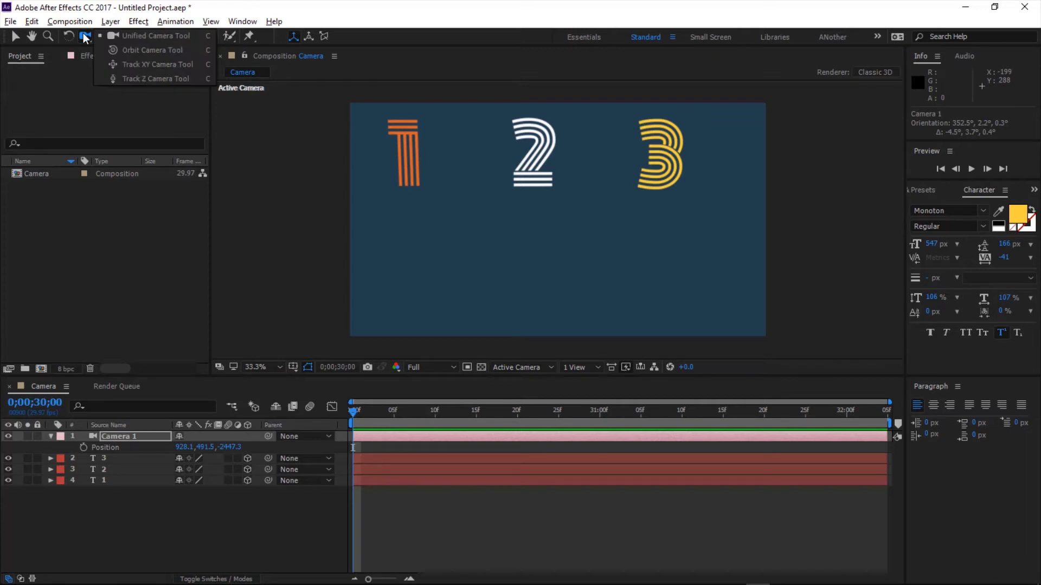
{"action": "left_click", "coordinate": [142, 69]}
{"action": "left_click_drag", "start_coordinate": [513, 194], "coordinate": [524, 224]}
{"action": "left_click", "coordinate": [288, 511]}
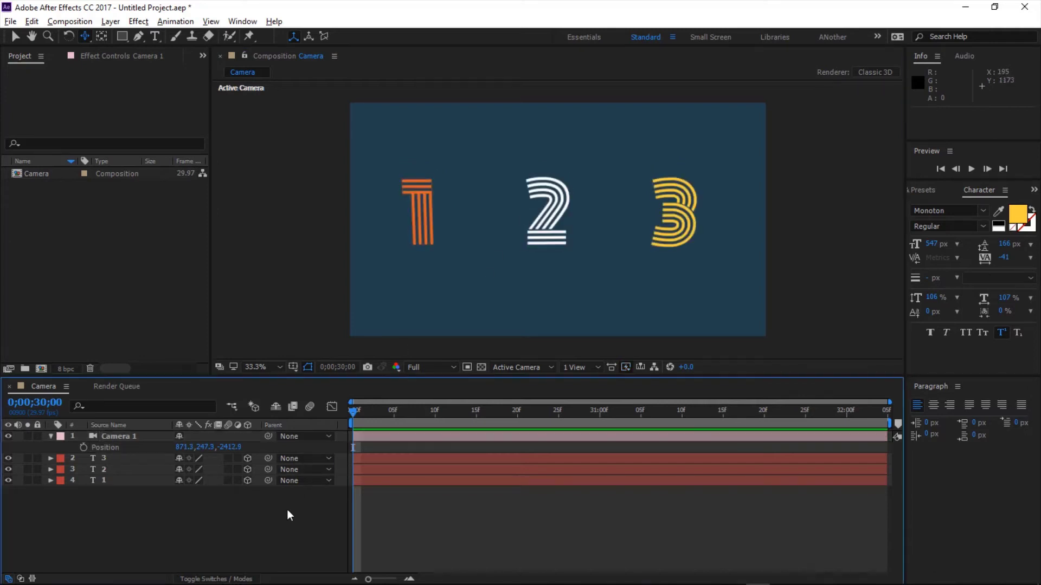
Keyframe Camera 1's position at 0;00;30;00, and set its X position to 1313.3 at 0;00;30;20
{"action": "left_click", "coordinate": [120, 437]}
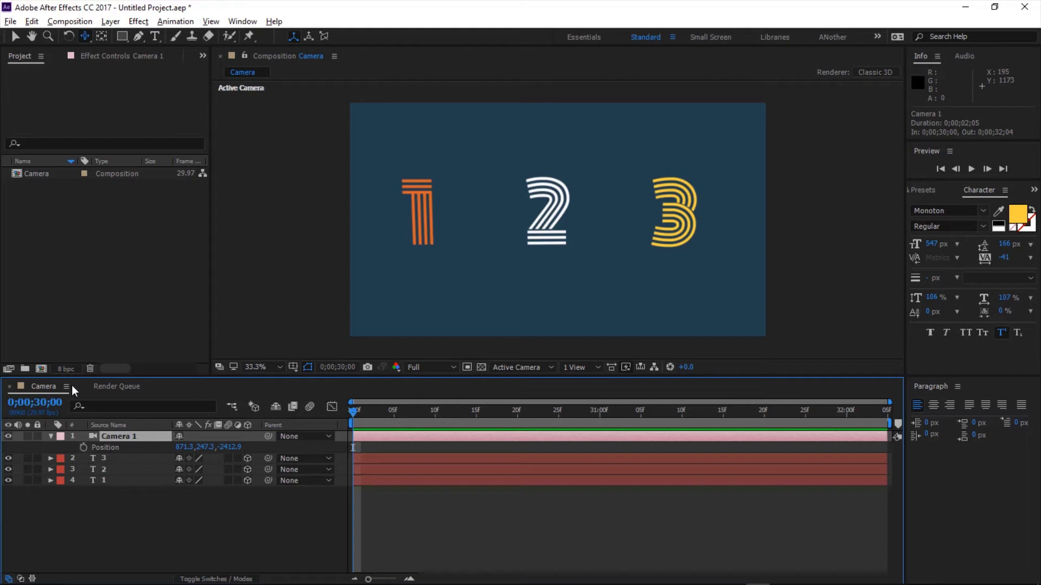
{"action": "left_click", "coordinate": [83, 447]}
{"action": "left_click_drag", "start_coordinate": [353, 413], "coordinate": [513, 453]}
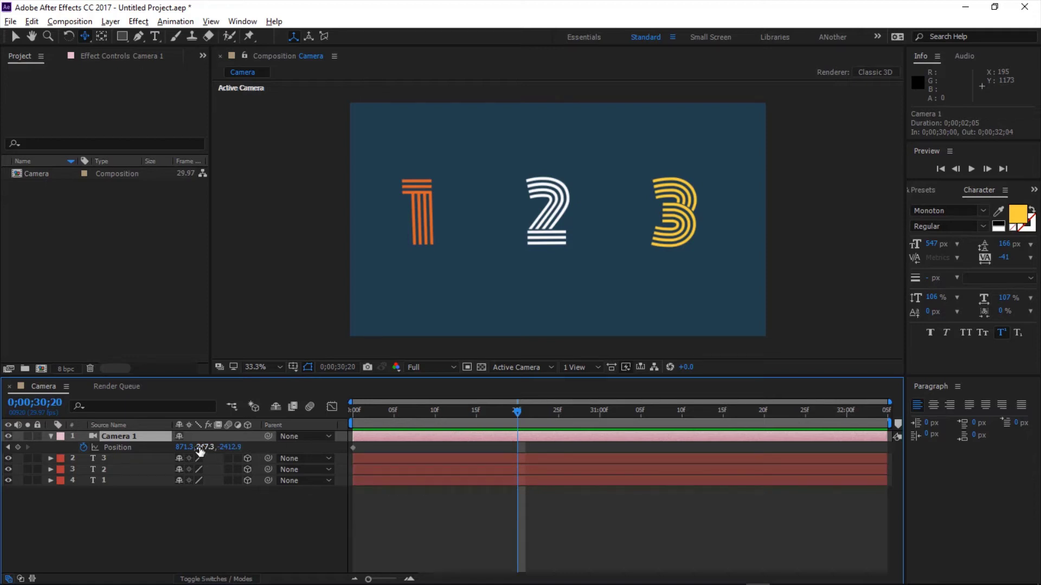
{"action": "left_click_drag", "start_coordinate": [176, 449], "coordinate": [304, 442]}
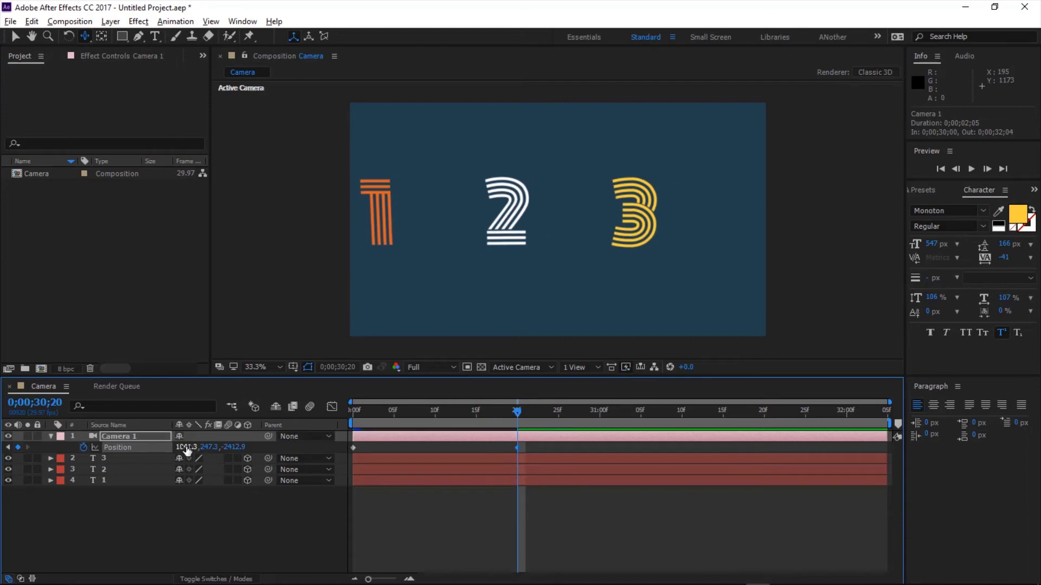
{"action": "left_click_drag", "start_coordinate": [187, 450], "coordinate": [367, 450]}
Add a position keyframe for Camera 1 at 0;00;31;10 with an X position of 1868.3
{"action": "left_click_drag", "start_coordinate": [519, 416], "coordinate": [682, 438]}
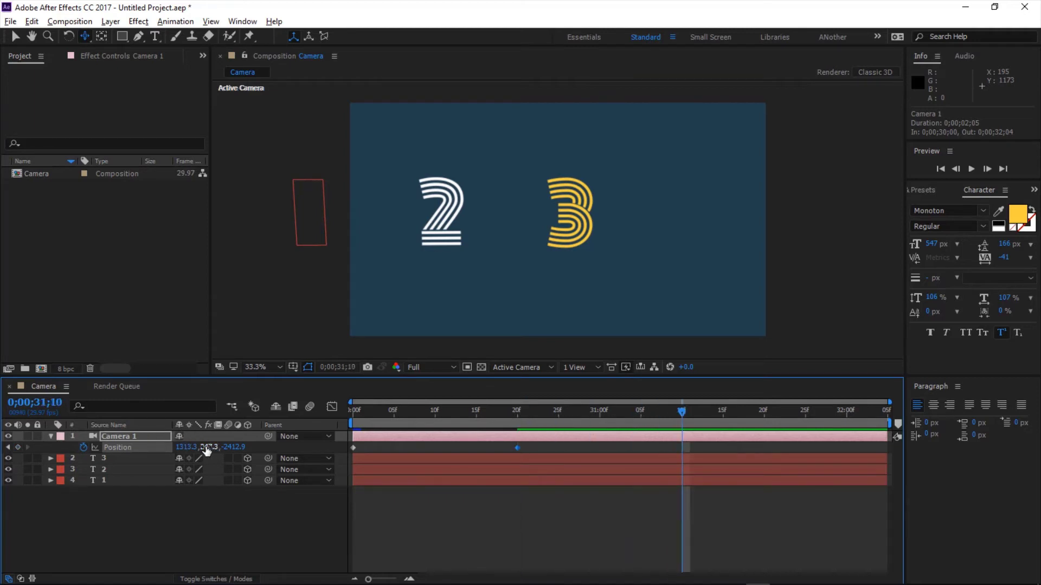
{"action": "left_click_drag", "start_coordinate": [185, 447], "coordinate": [407, 448]}
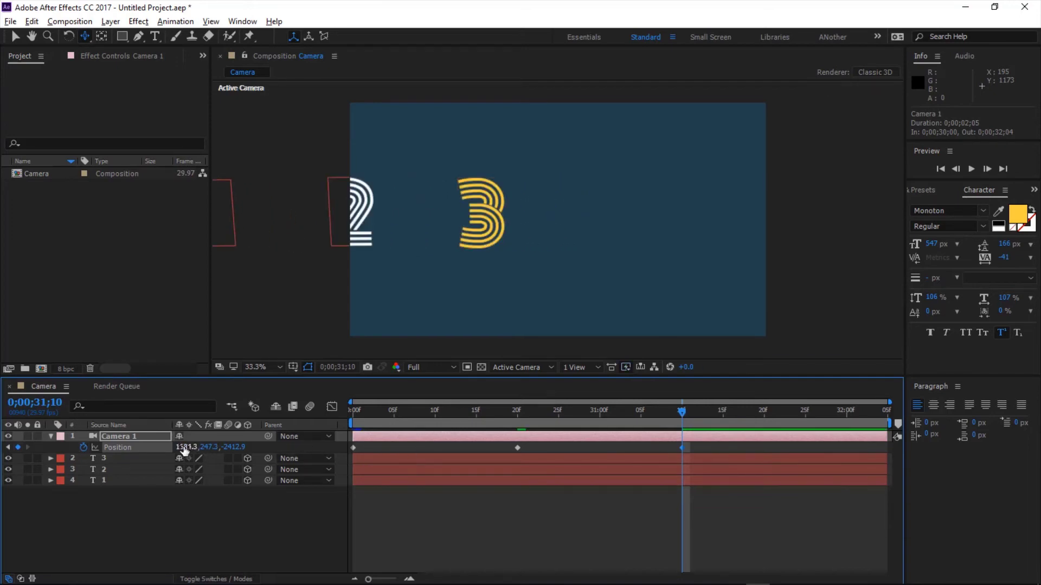
{"action": "left_click_drag", "start_coordinate": [187, 447], "coordinate": [301, 445]}
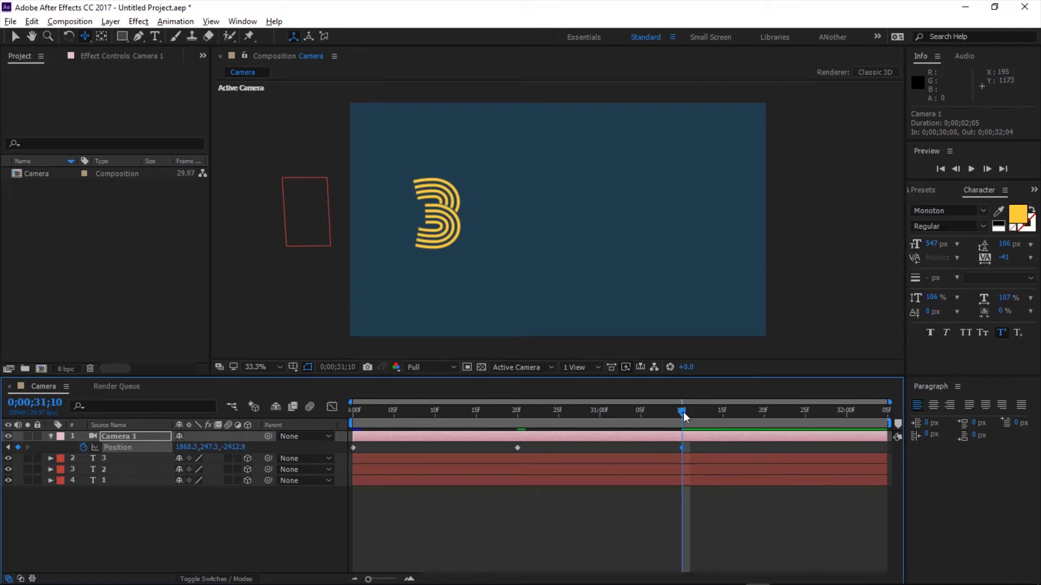
Preview the camera animation from the start of the composition at 0;00;30;00
{"action": "left_click", "coordinate": [370, 413]}
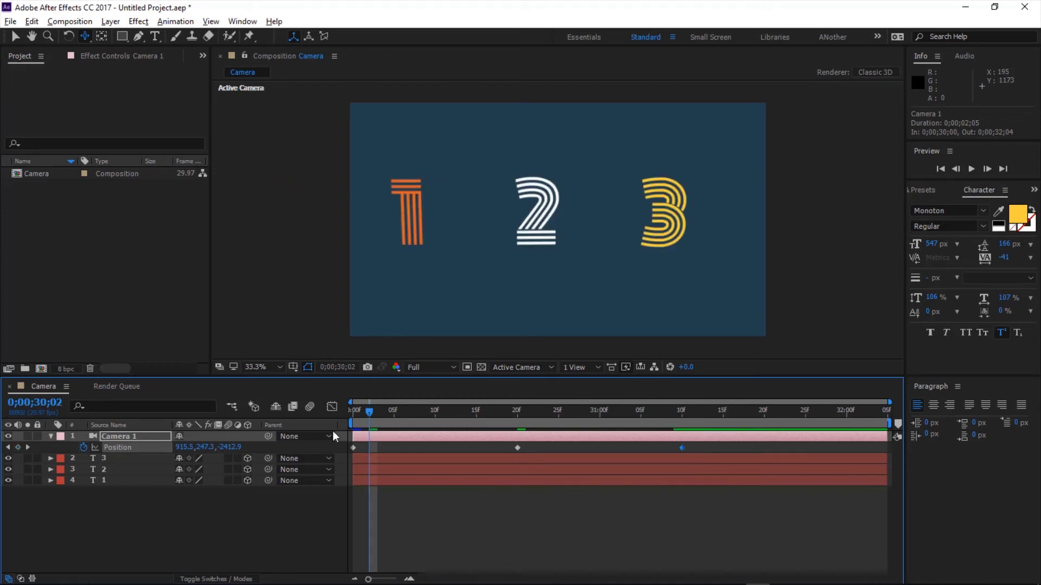
{"action": "left_click_drag", "start_coordinate": [370, 414], "coordinate": [334, 416]}
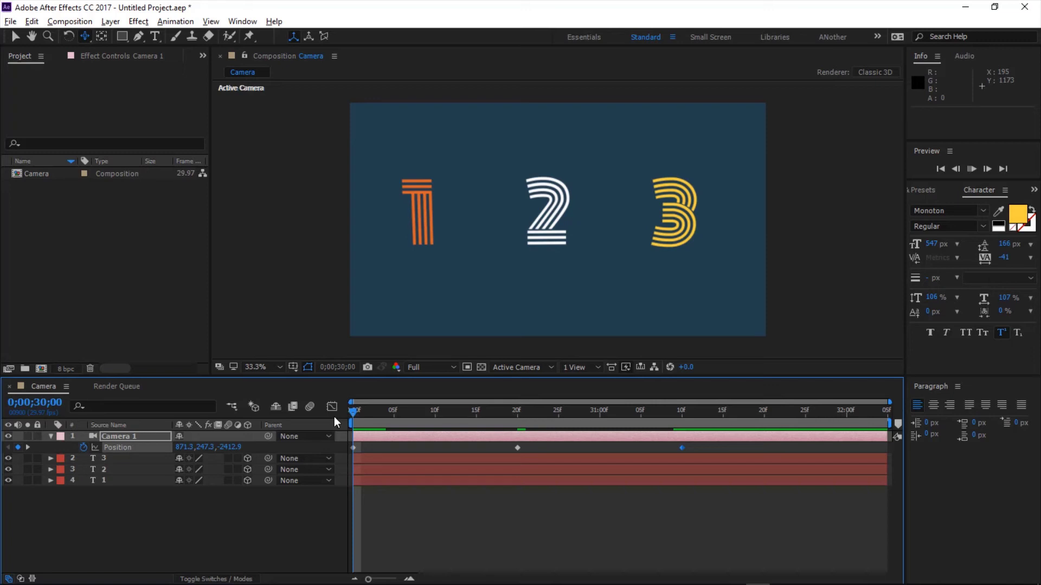
{"action": "key", "text": "space"}
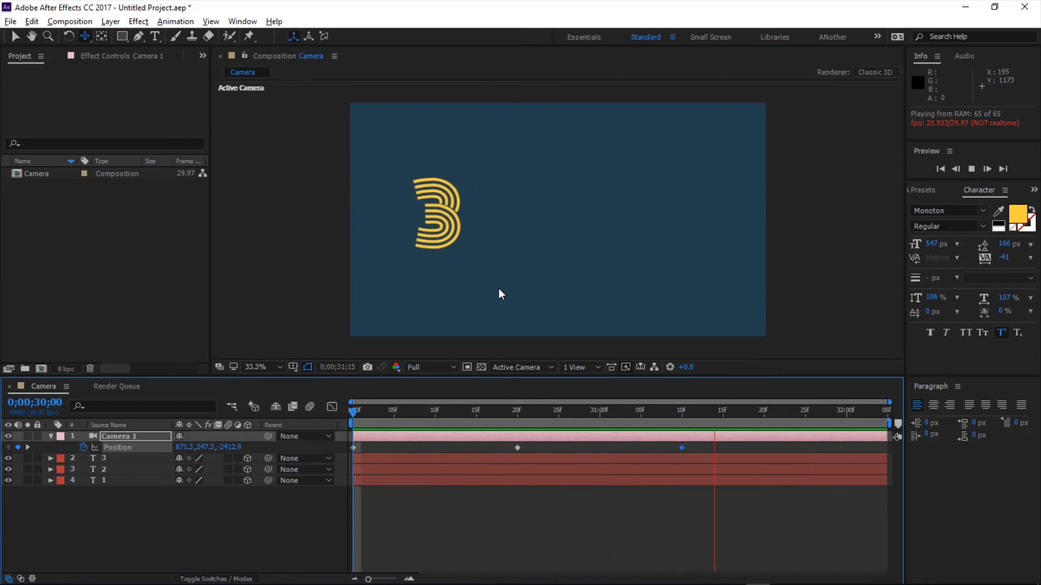
Switch the composition viewer to the 2 Views - Horizontal layout and enlarge the Top view beside the Active Camera view
{"action": "left_click", "coordinate": [588, 372]}
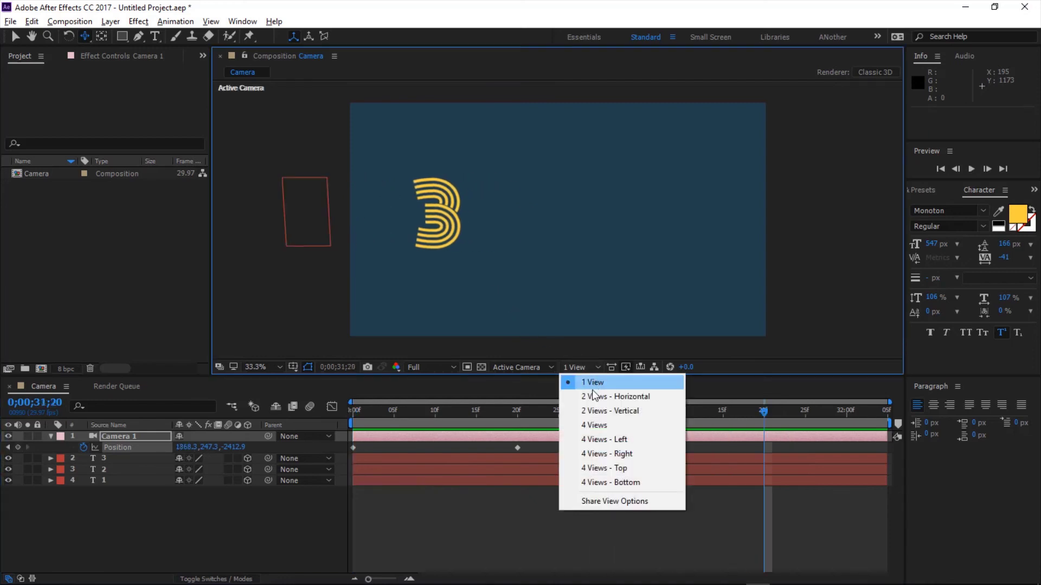
{"action": "left_click", "coordinate": [596, 408]}
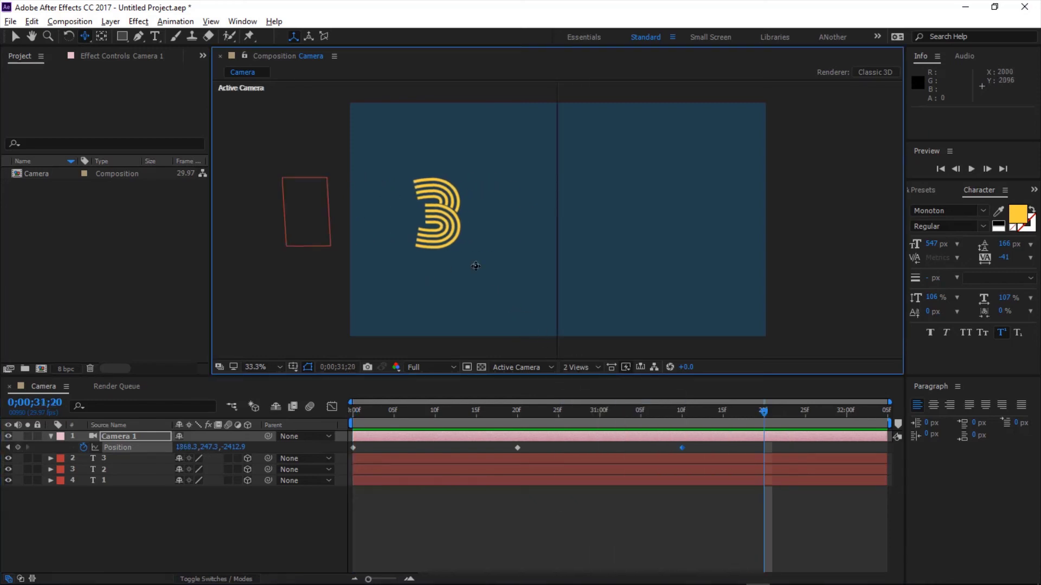
{"action": "left_click", "coordinate": [284, 113]}
{"action": "key", "text": "period"}
{"action": "key", "text": "period"}
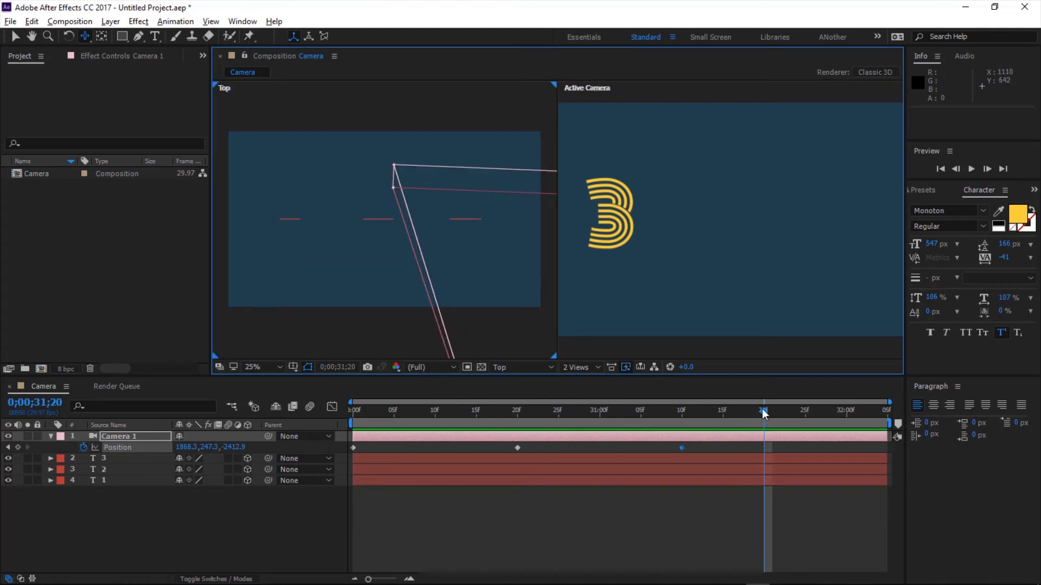
Review Camera 1's keyframed movement in the Top and Active Camera views, and return the current time to 0;00;30;00
{"action": "left_click_drag", "start_coordinate": [763, 412], "coordinate": [610, 415]}
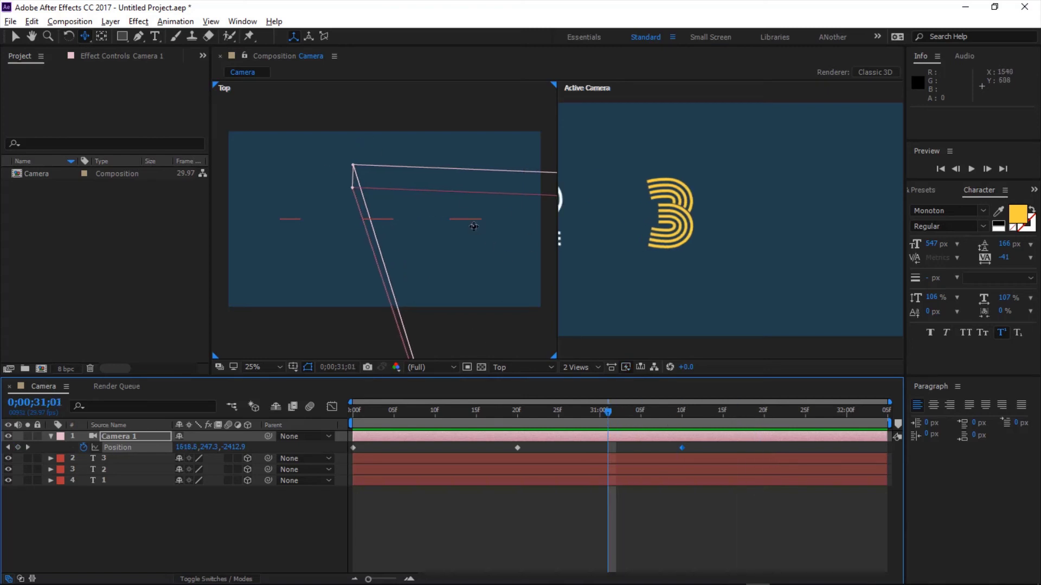
{"action": "key", "text": "comma"}
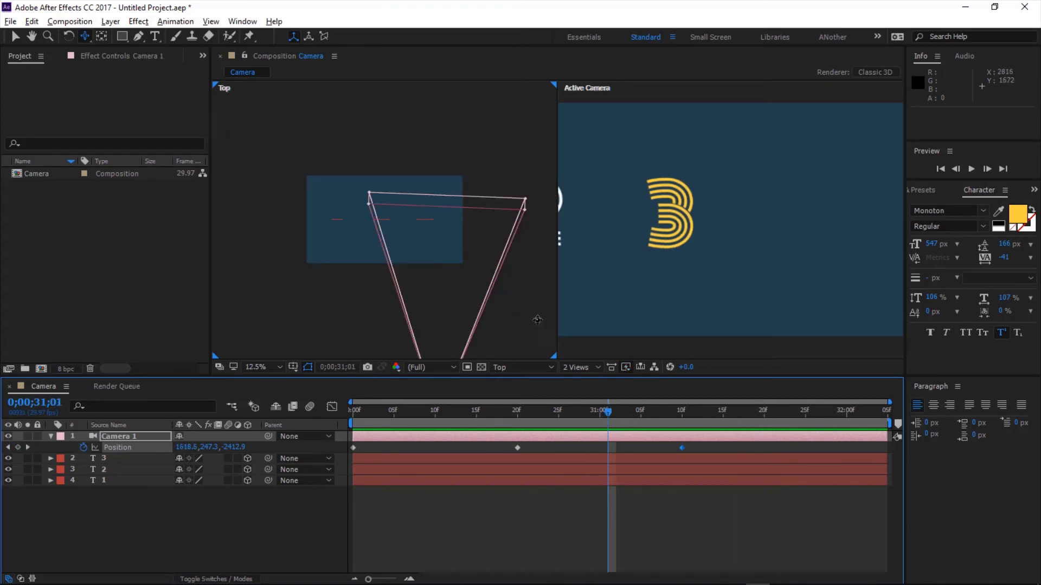
{"action": "left_click_drag", "start_coordinate": [607, 412], "coordinate": [323, 443]}
{"action": "key", "text": "space"}
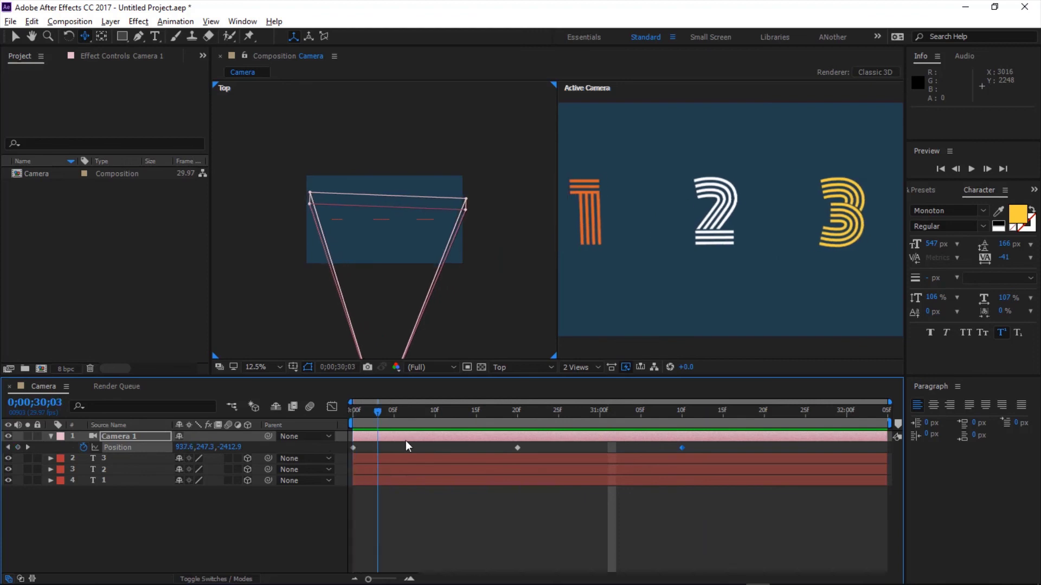
{"action": "left_click_drag", "start_coordinate": [794, 449], "coordinate": [312, 456]}
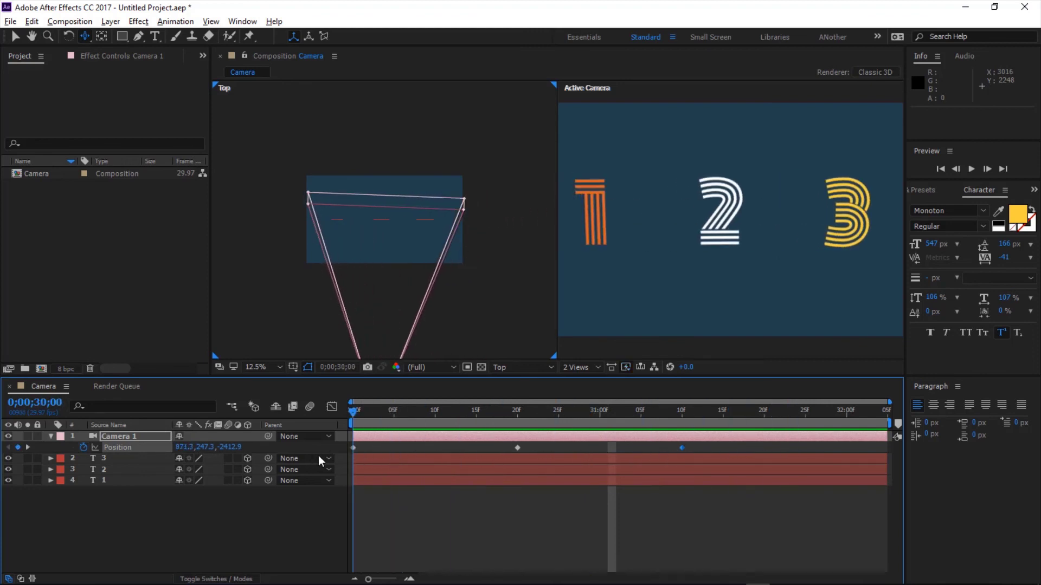